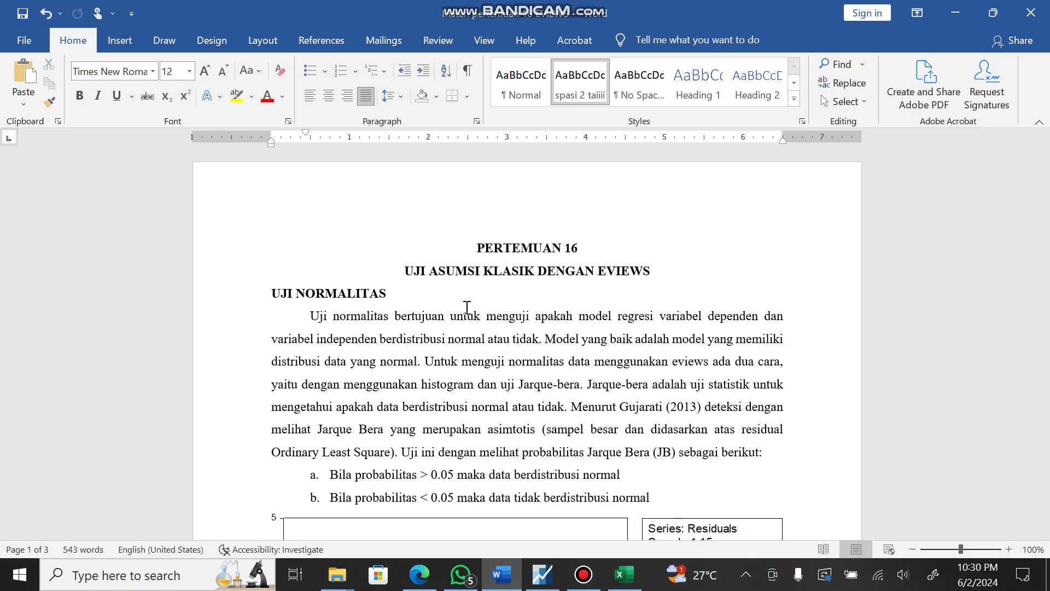
# - Switch to the Excel workbook and review the PBV, ROA and SIZE data on the Latihan sheet
pyautogui.click(542, 574)
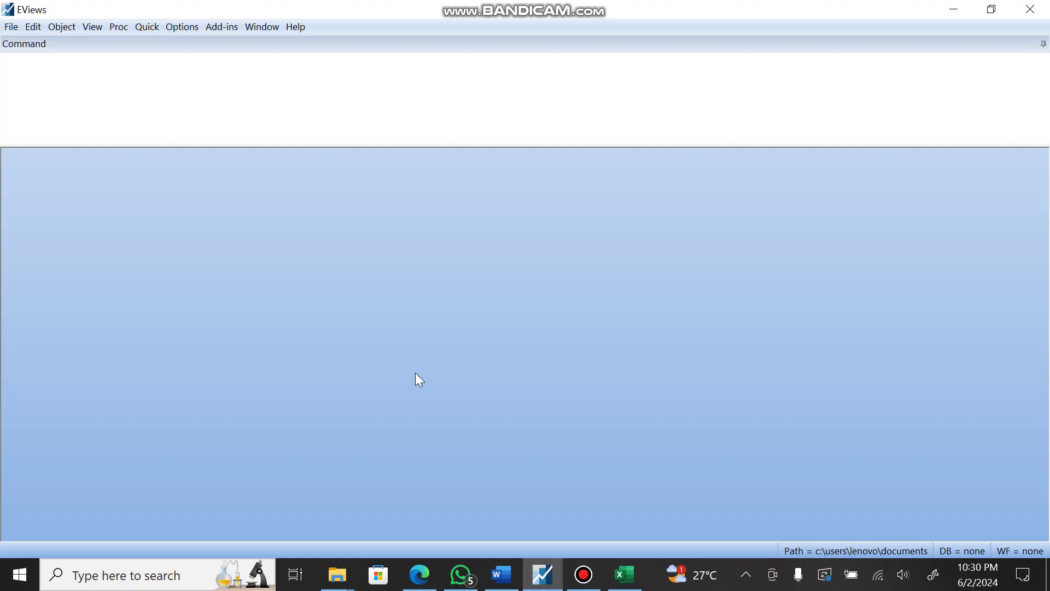
pyautogui.click(623, 574)
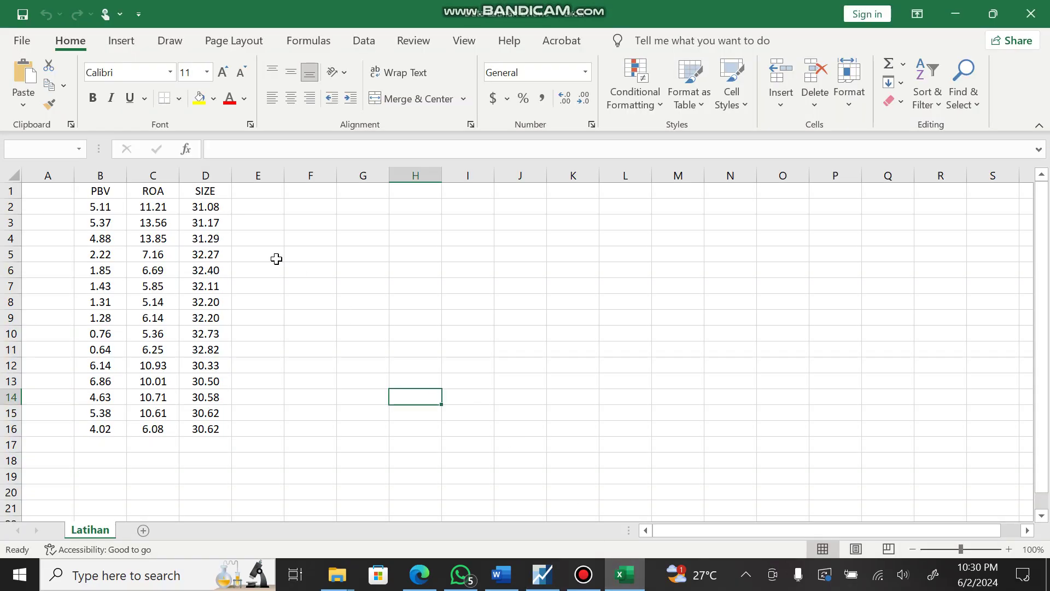
pyautogui.click(256, 192)
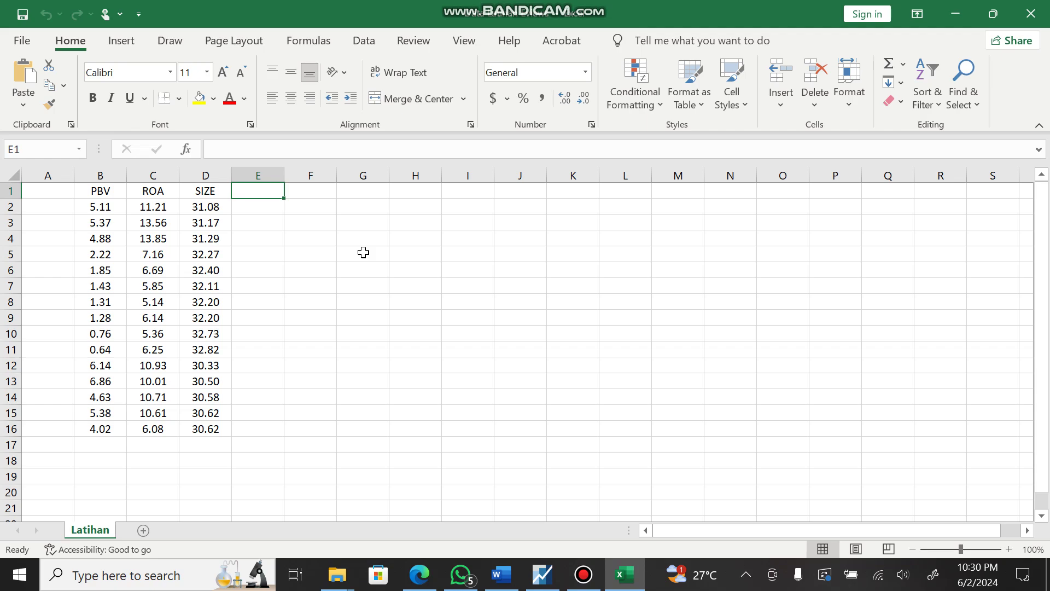
# - Switch to EViews and open the Excel file Data Latihan Eviews from the semester folder inside BAHAN KULIAH on drive D for import
pyautogui.click(542, 572)
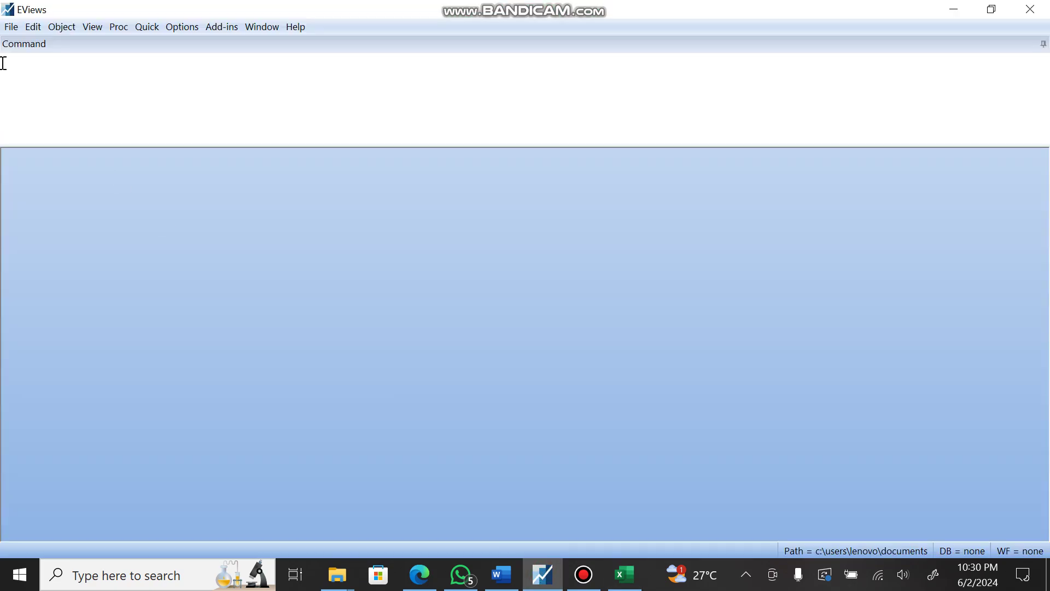
pyautogui.click(11, 26)
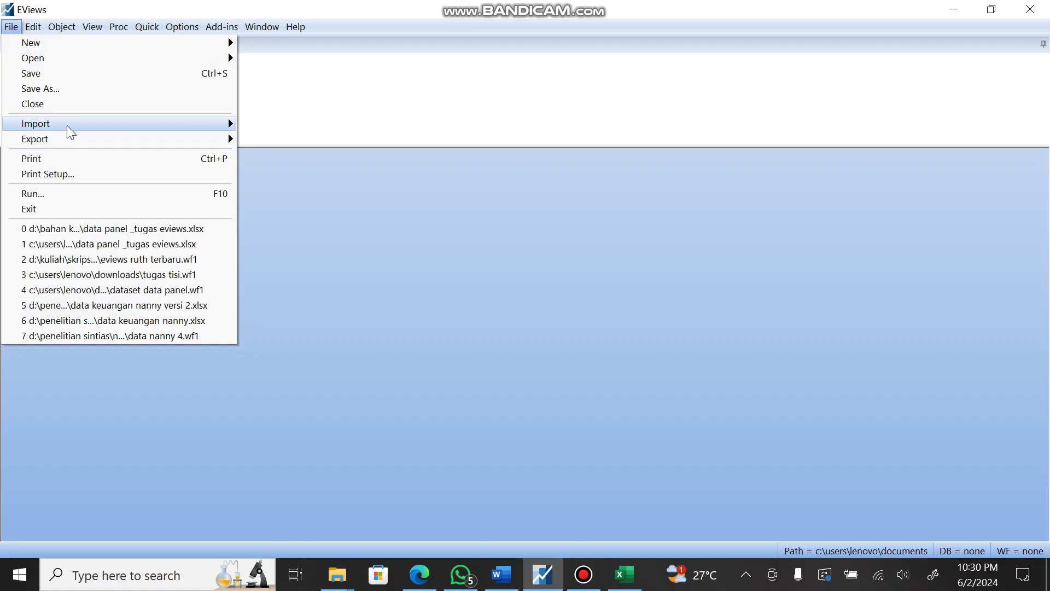
pyautogui.moveTo(67, 127)
pyautogui.click(282, 123)
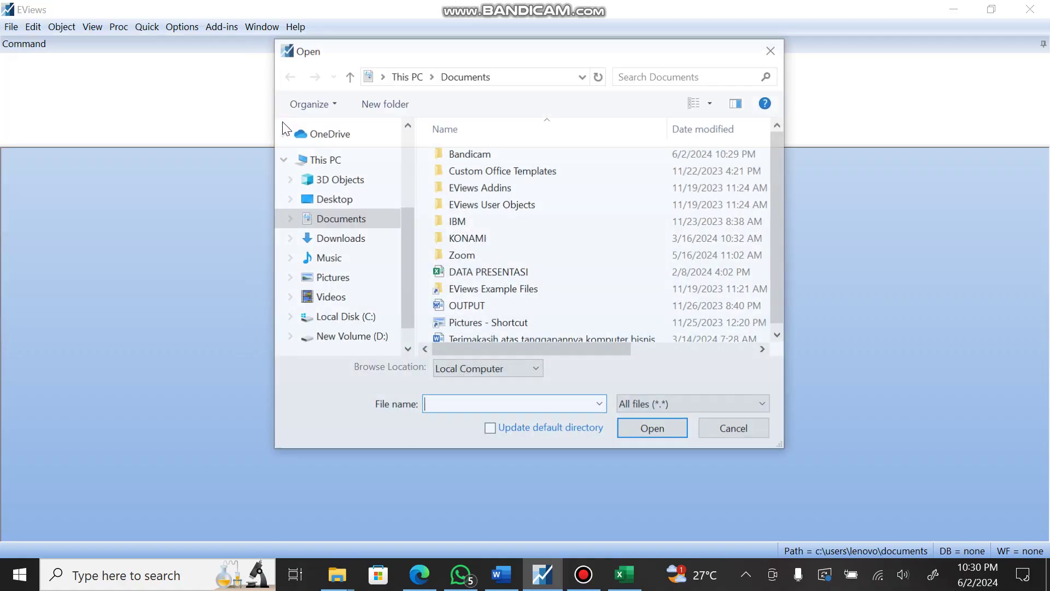
pyautogui.click(348, 337)
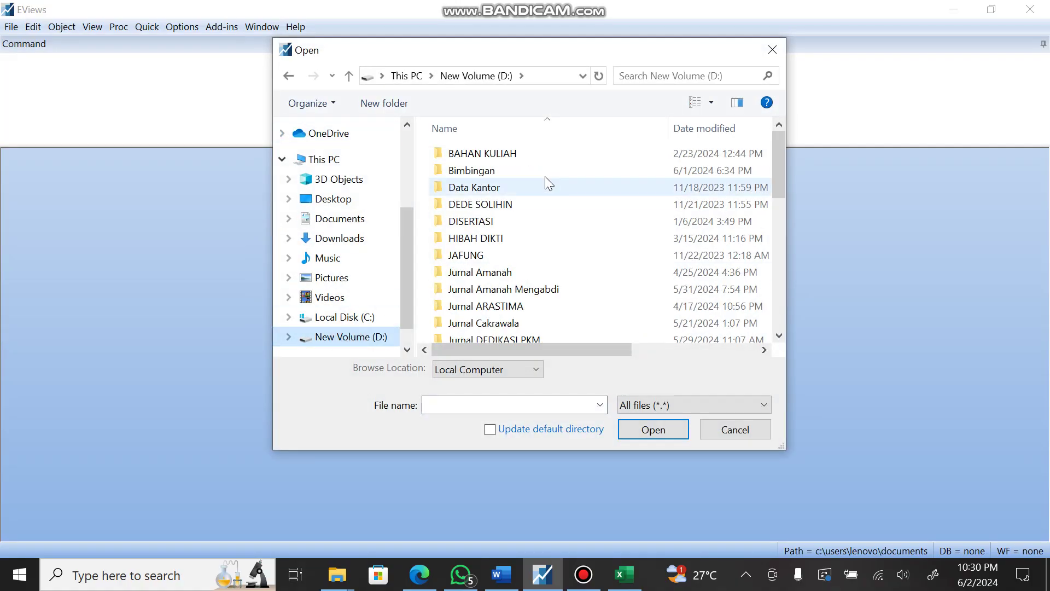
pyautogui.doubleClick(522, 155)
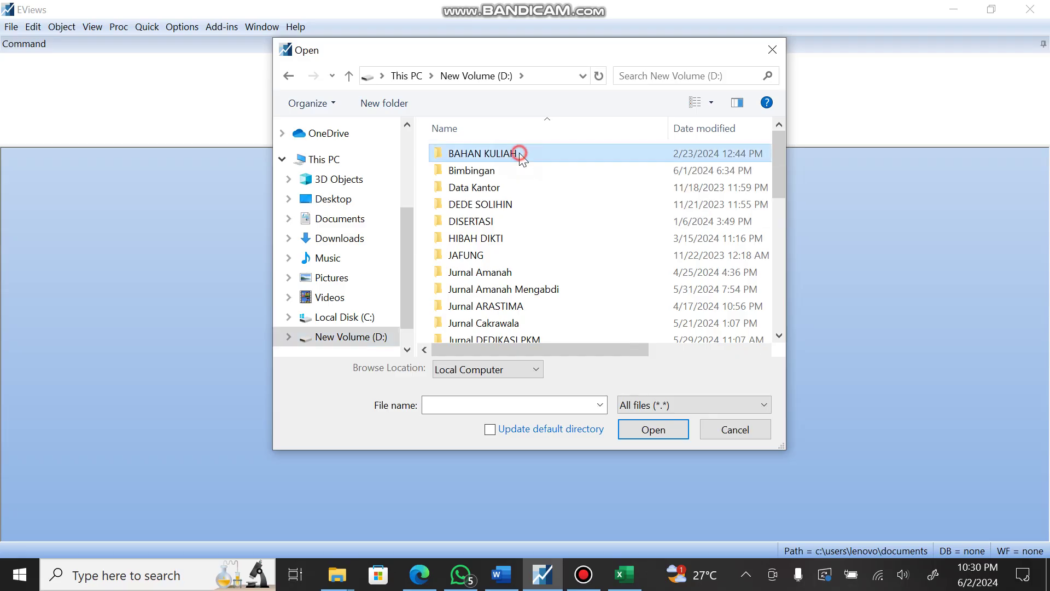
pyautogui.doubleClick(489, 309)
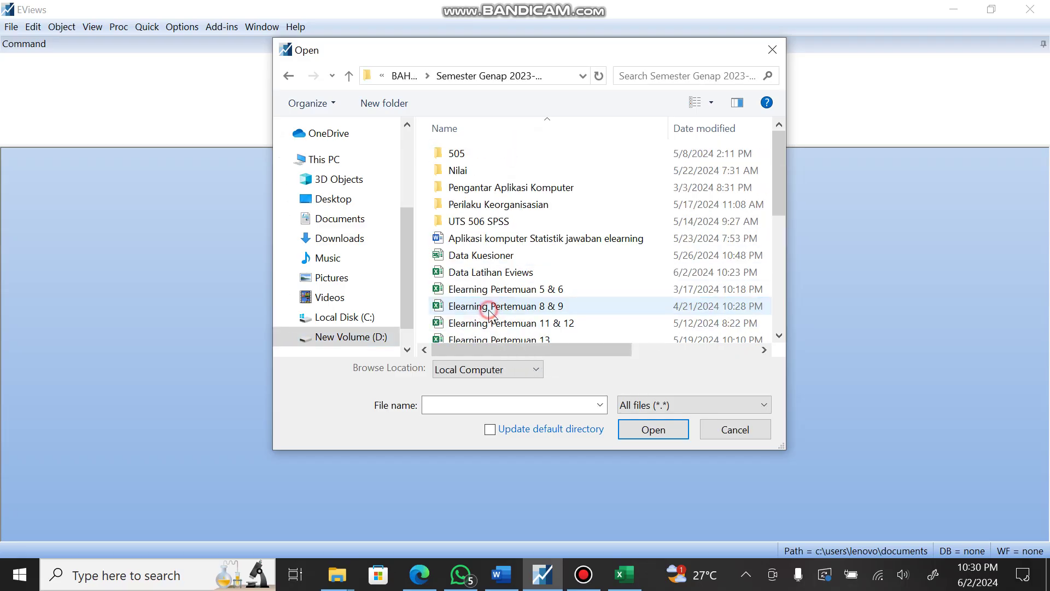
pyautogui.click(488, 272)
pyautogui.click(629, 429)
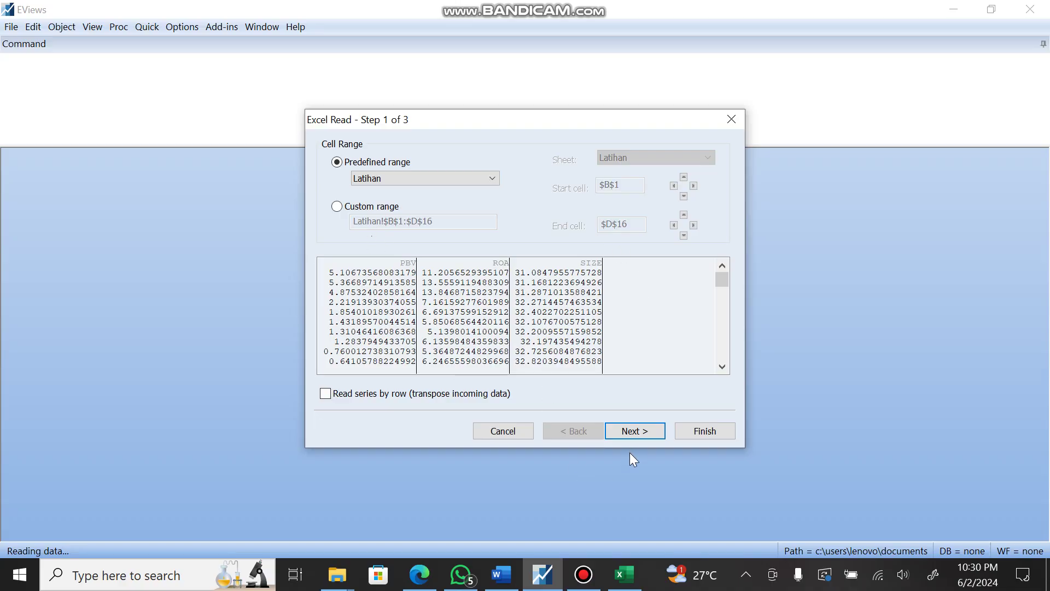
# - Import the predefined Latihan range with one header line into a new Unstructured / Undated workfile, and move its window aside
pyautogui.click(629, 435)
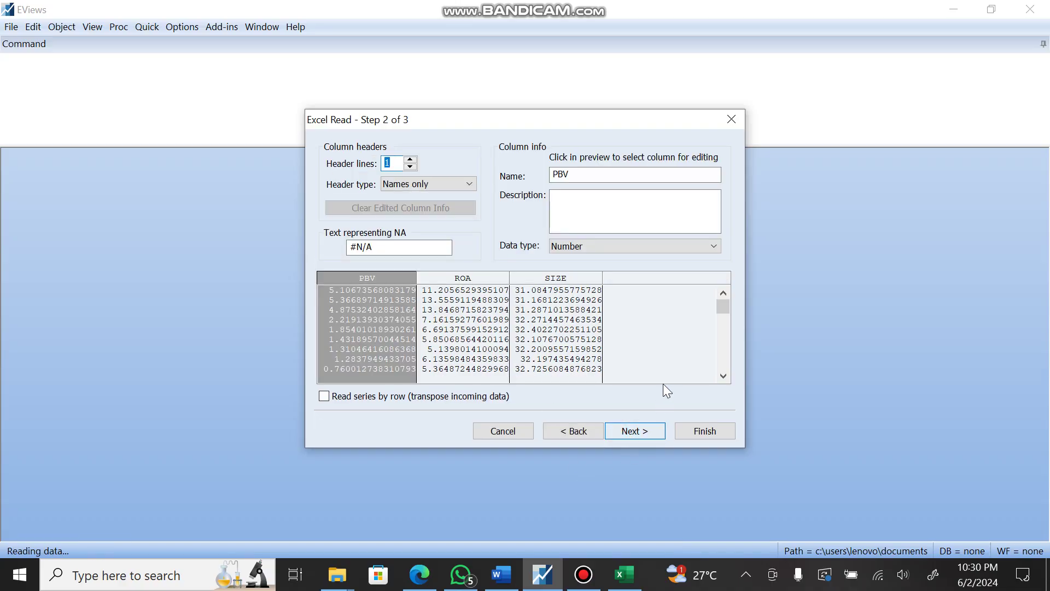
pyautogui.click(633, 431)
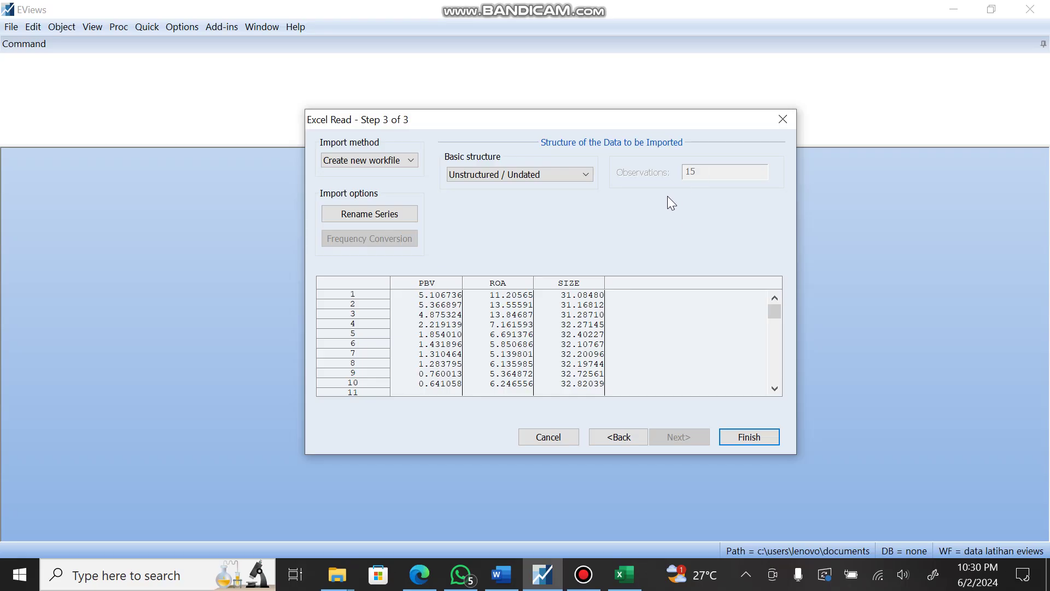
pyautogui.click(745, 444)
pyautogui.click(486, 307)
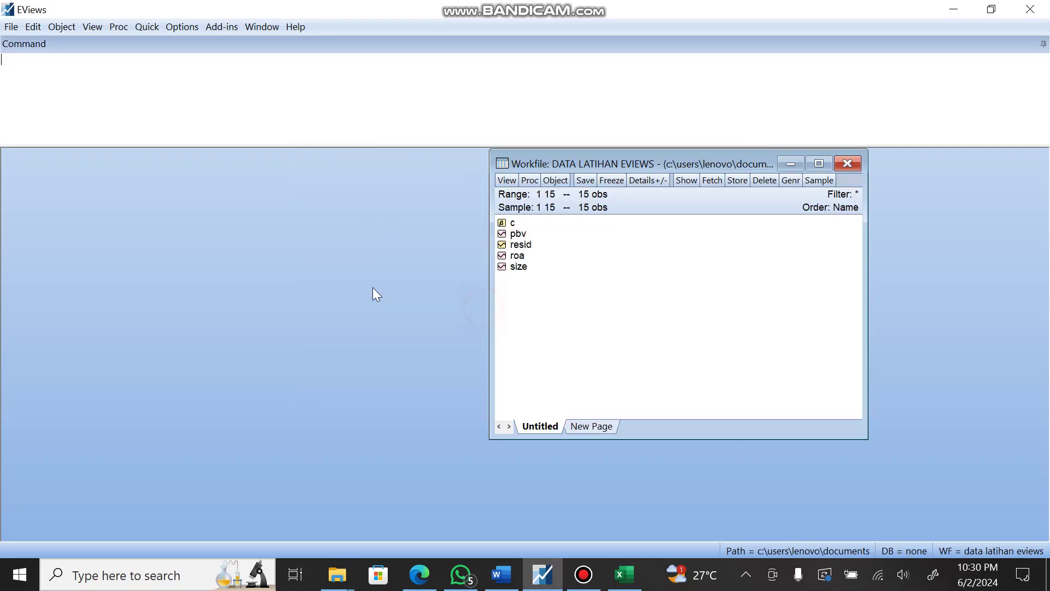
pyautogui.moveTo(690, 163); pyautogui.dragTo(206, 164)
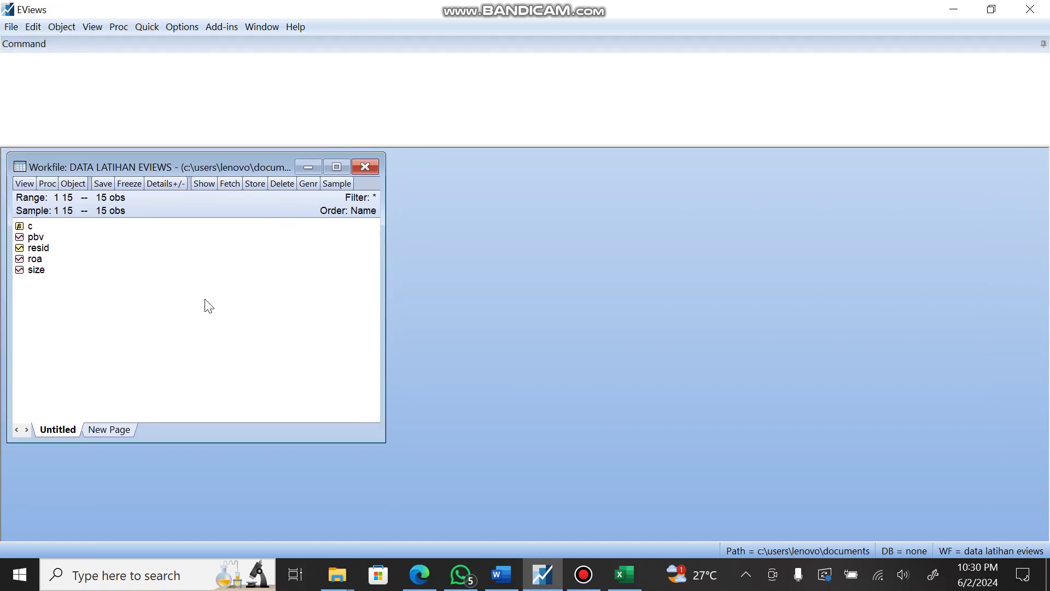
# - Open the series pbv, roa and size together as an equation
pyautogui.click(40, 241)
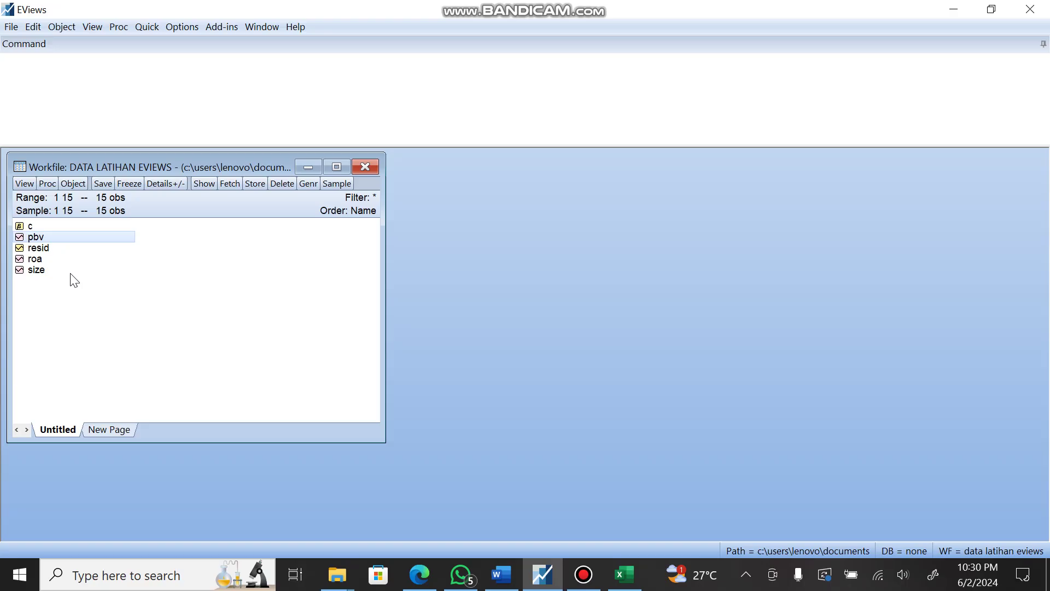
pyautogui.keyDown('ctrl'); pyautogui.click(42, 263); pyautogui.keyUp('ctrl')
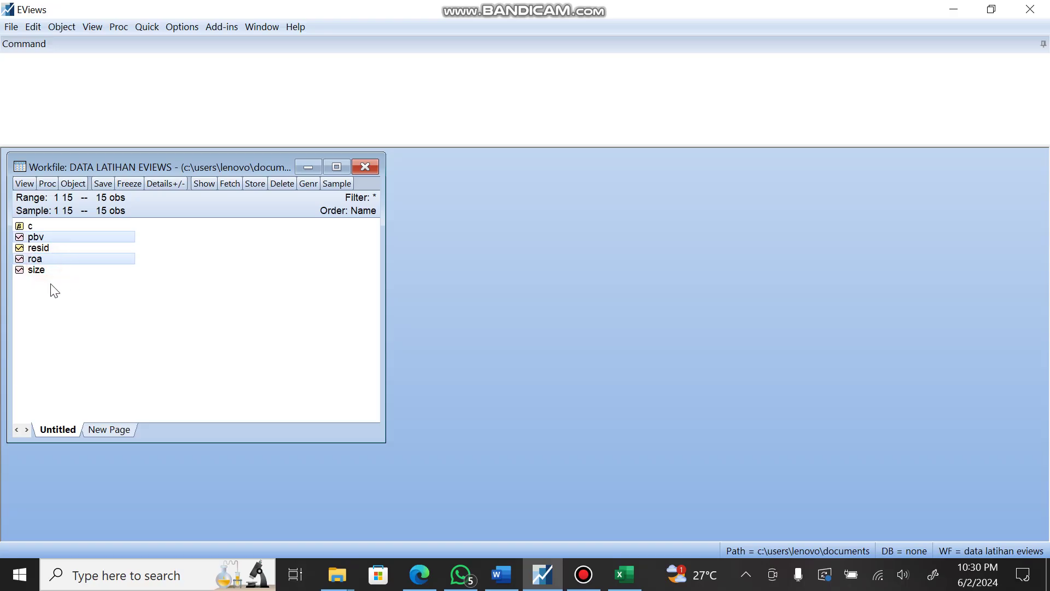
pyautogui.keyDown('ctrl'); pyautogui.click(43, 273); pyautogui.keyUp('ctrl')
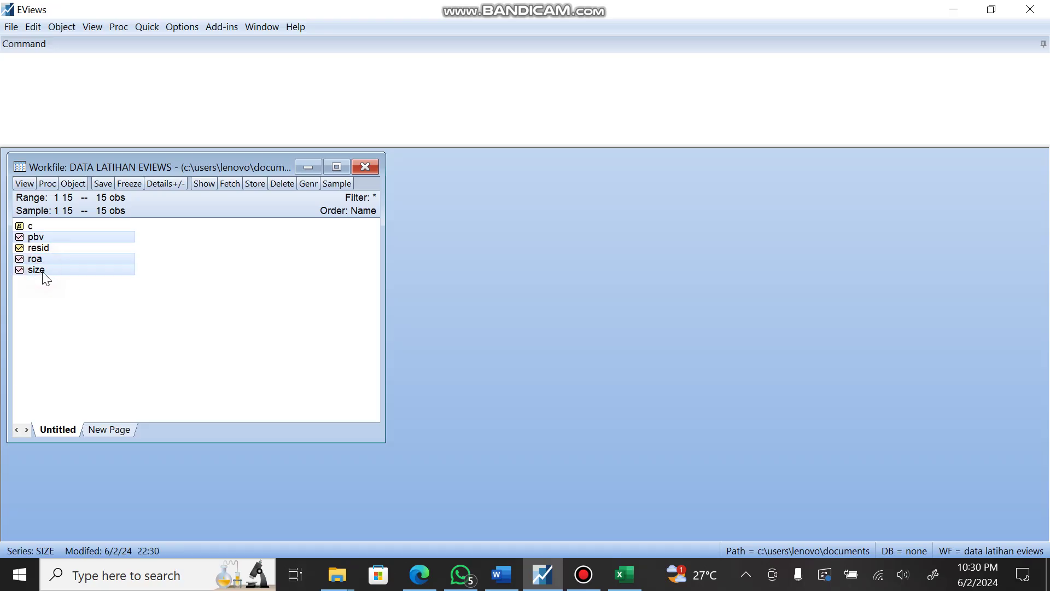
pyautogui.rightClick(87, 236)
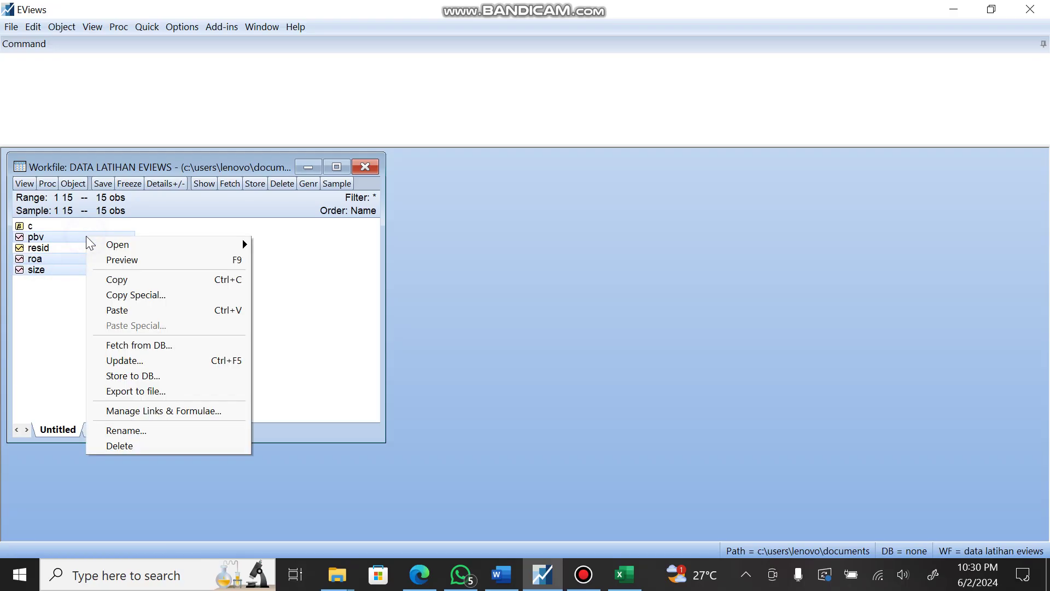
pyautogui.moveTo(125, 251)
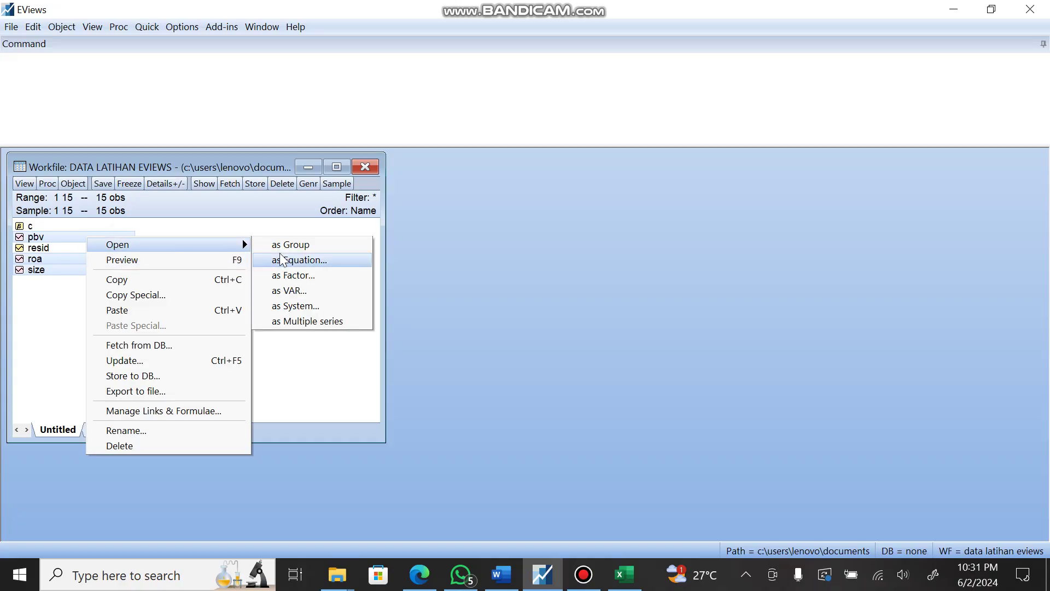
pyautogui.click(298, 260)
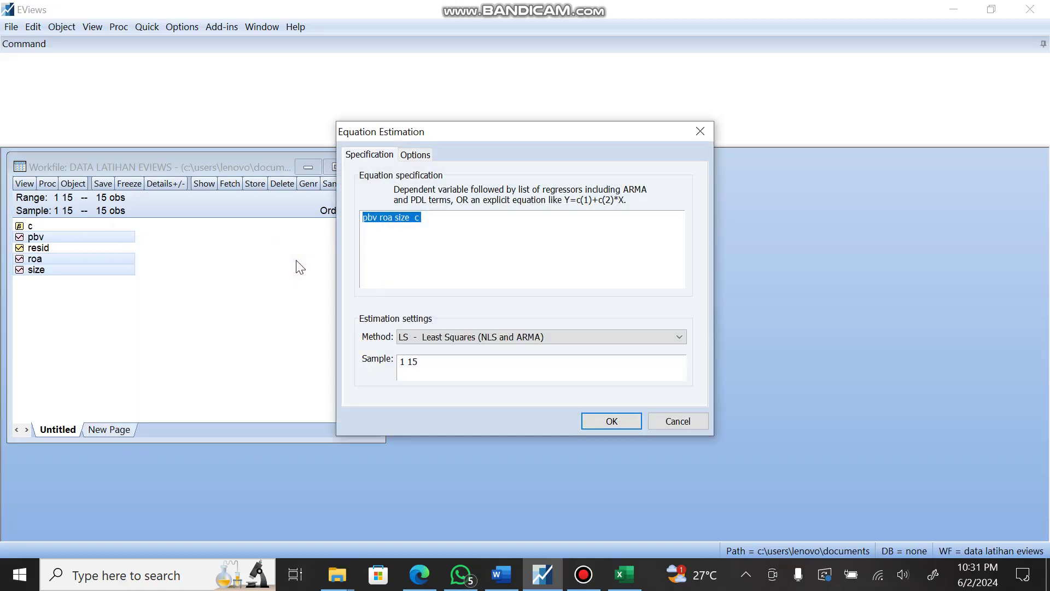
# - Set the equation specification to pbv c roa size, estimate it by Least Squares, and place the output beside the workfile
pyautogui.moveTo(469, 137); pyautogui.dragTo(558, 168)
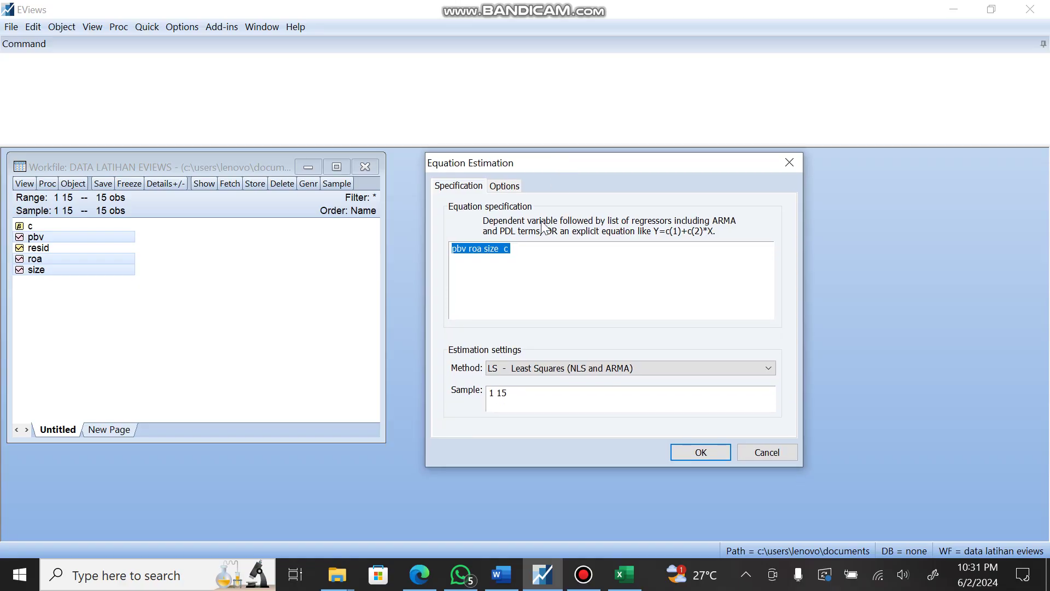
pyautogui.click(522, 252)
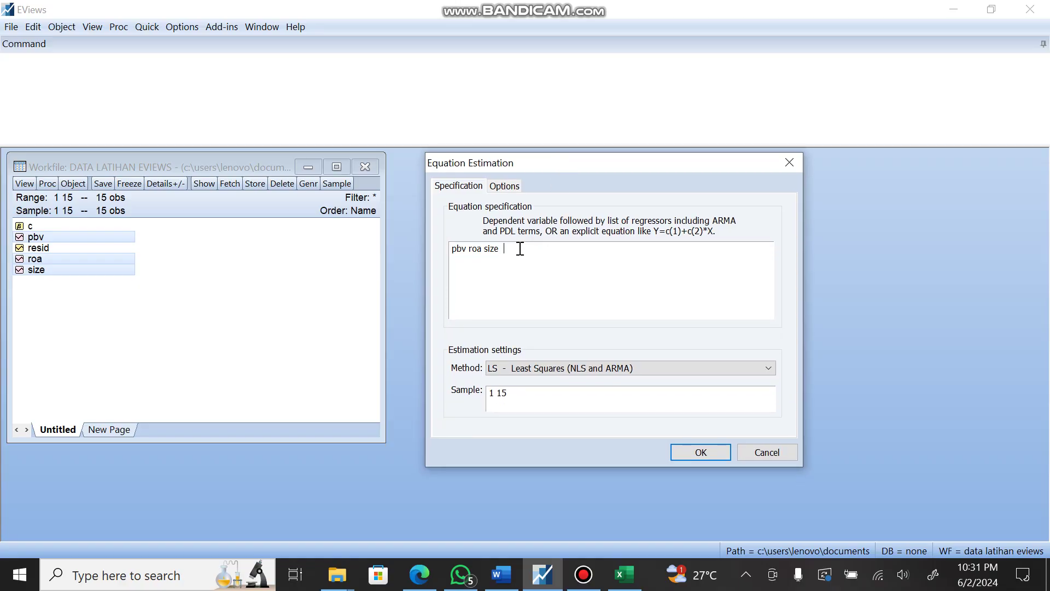
pyautogui.click(470, 252)
pyautogui.write('c')
pyautogui.click(701, 452)
pyautogui.moveTo(634, 178); pyautogui.dragTo(555, 164)
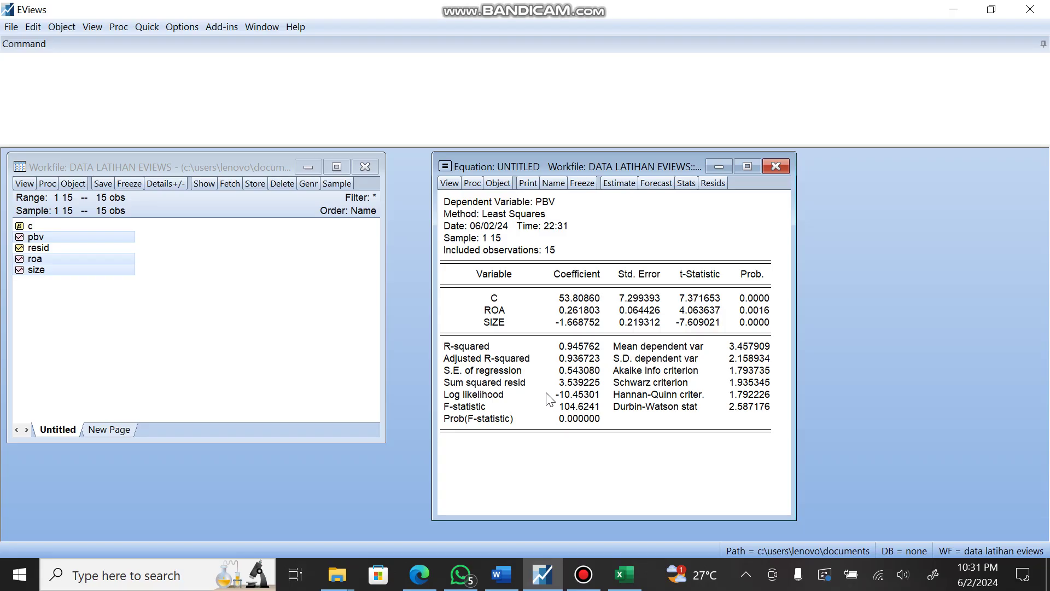
# - Run the Histogram - Normality Test on the equation's residuals
pyautogui.click(449, 185)
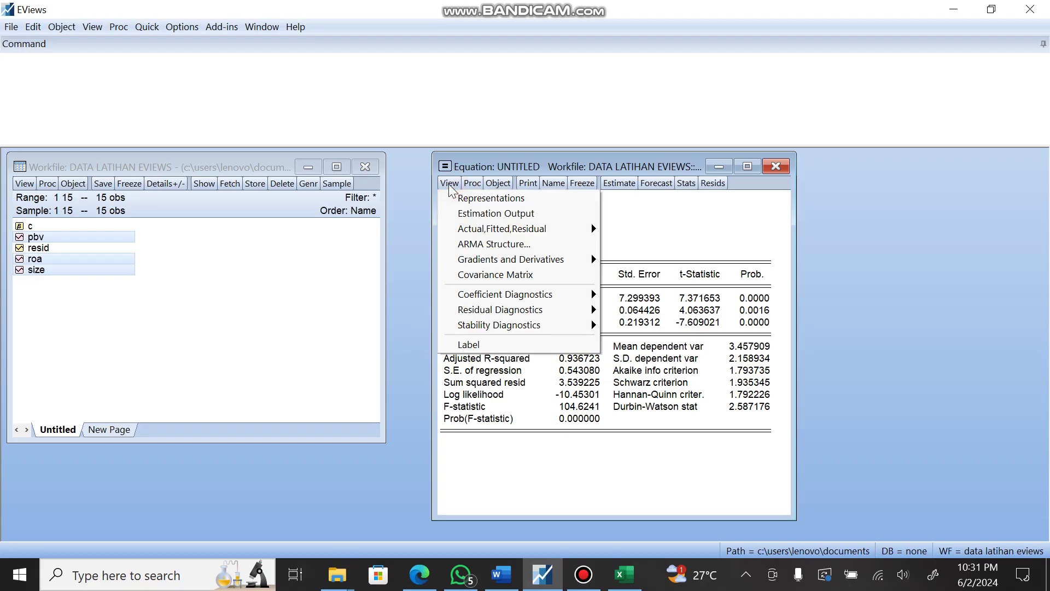
pyautogui.click(489, 305)
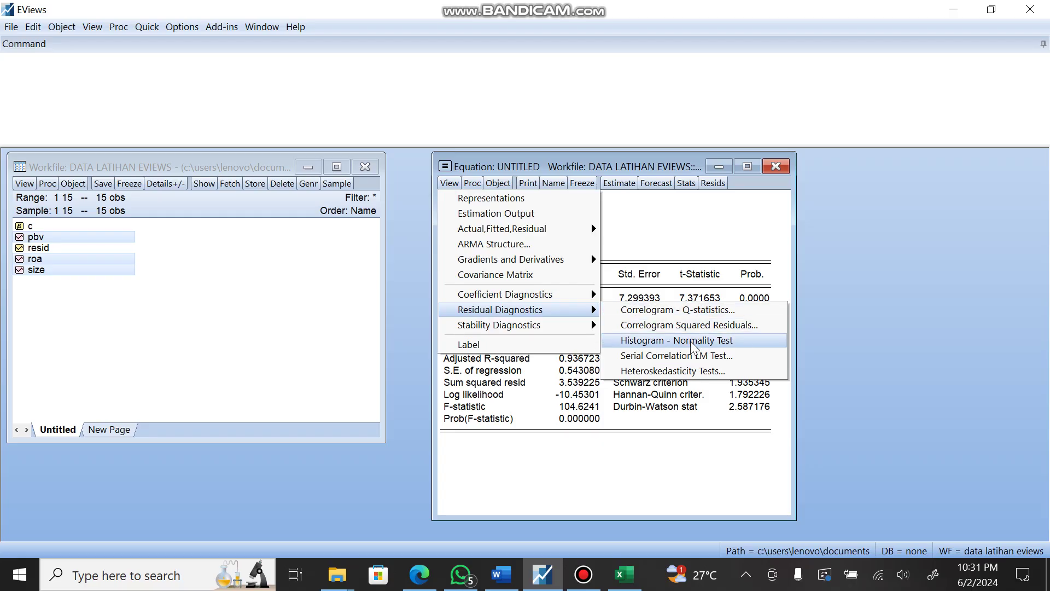
pyautogui.click(691, 343)
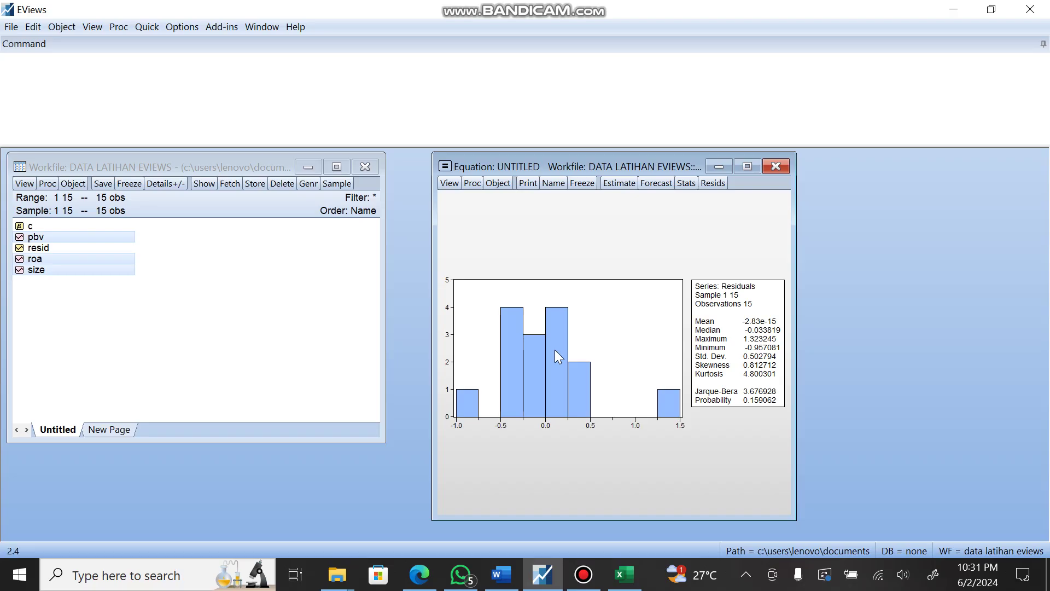
# - Copy the residual histogram graph and paste it into the Word document in place of the existing figure above the Gambar 1 caption
pyautogui.click(583, 311)
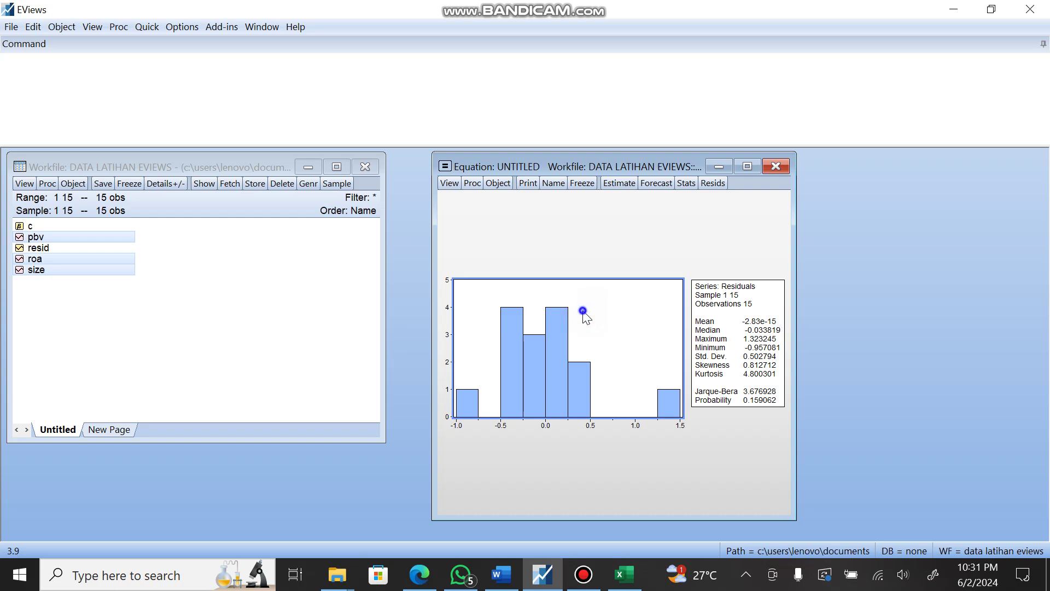
pyautogui.rightClick(583, 311)
pyautogui.click(610, 320)
pyautogui.moveTo(501, 574)
pyautogui.click(470, 509)
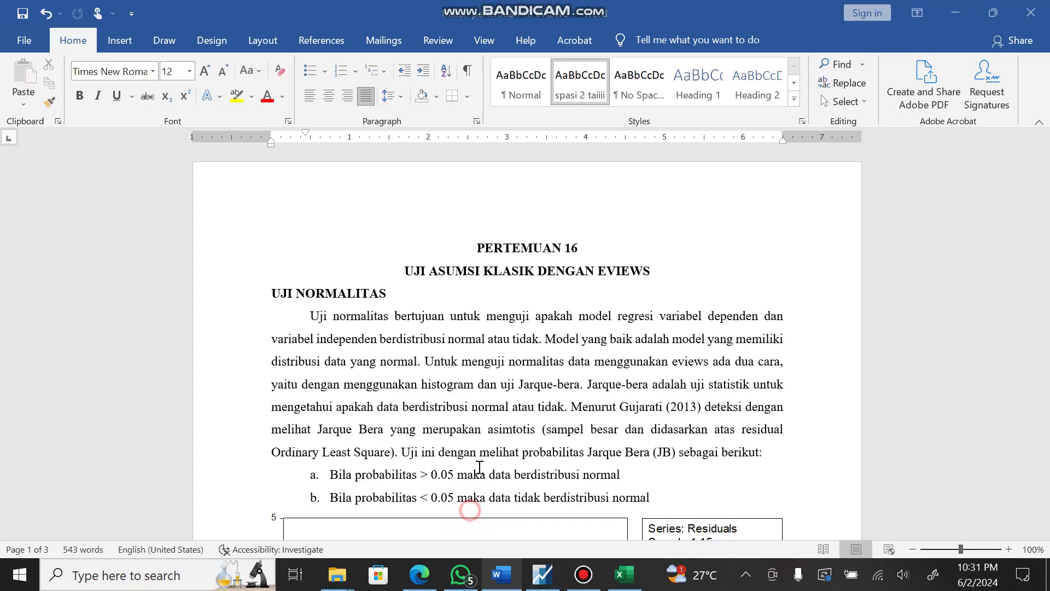
pyautogui.scroll(-5, 509, 347)
pyautogui.click(509, 347)
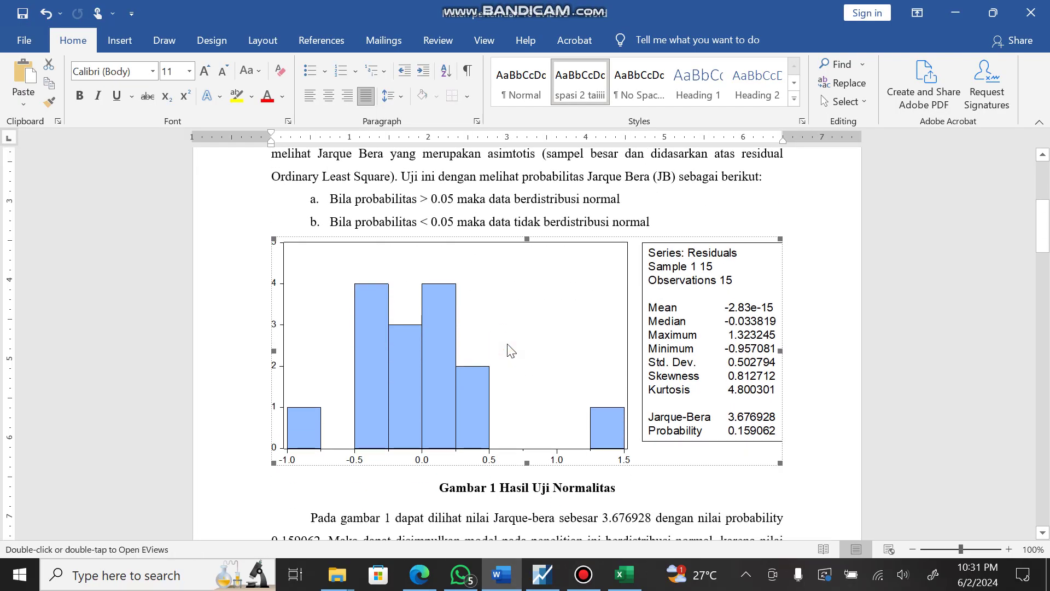
pyautogui.press('Delete')
pyautogui.hotkey('ctrl', 'v')
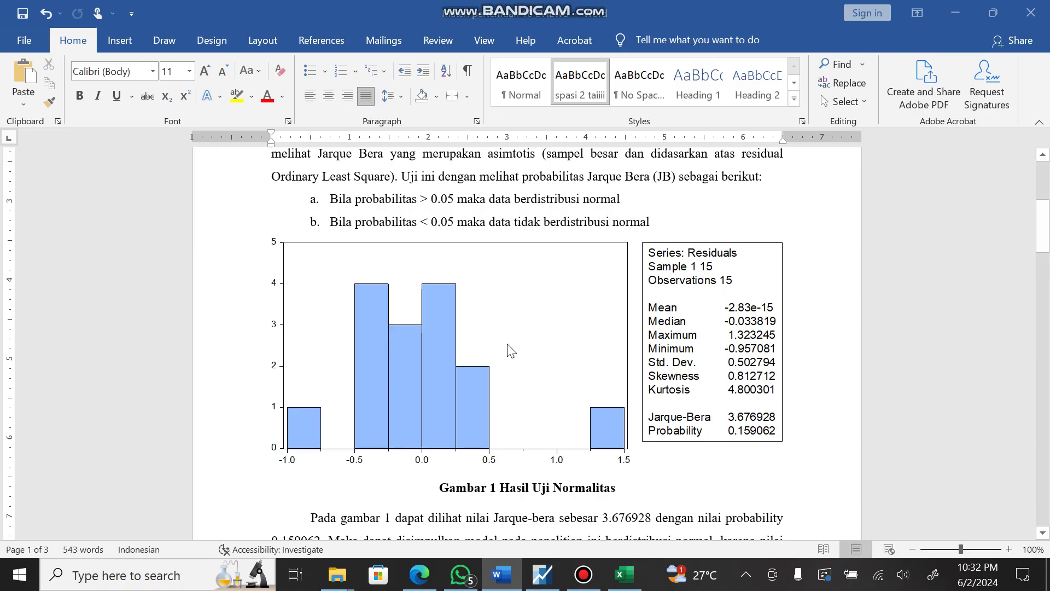
# - Read the normality interpretation and the Uji Heteroskedastisitas section with its Glejser table in Word, and return to EViews
pyautogui.scroll(-1, 510, 350)
pyautogui.scroll(2, 444, 323)
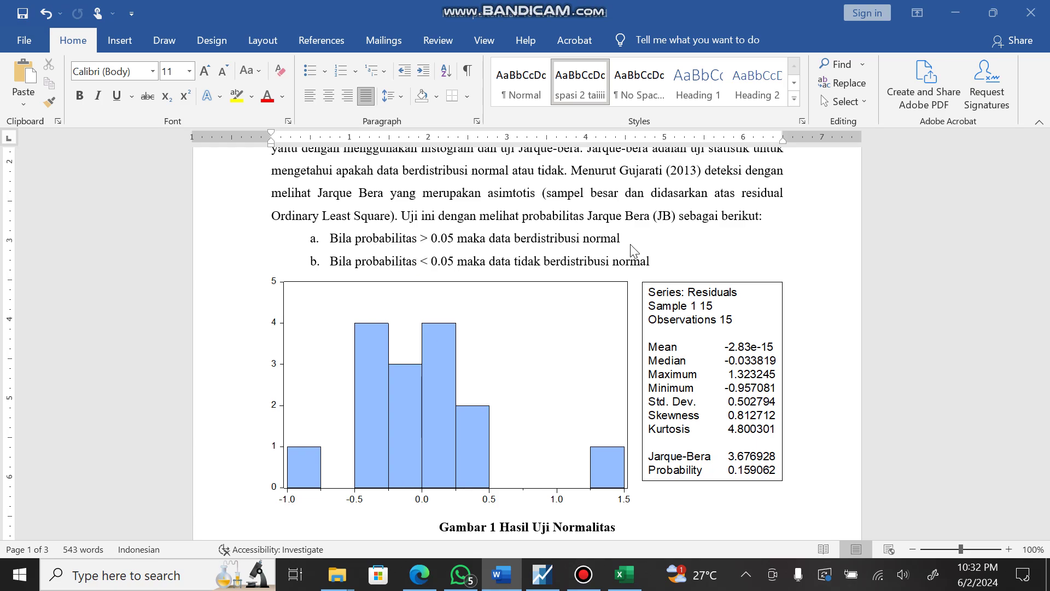
pyautogui.scroll(-3, 588, 327)
pyautogui.scroll(-9, 588, 326)
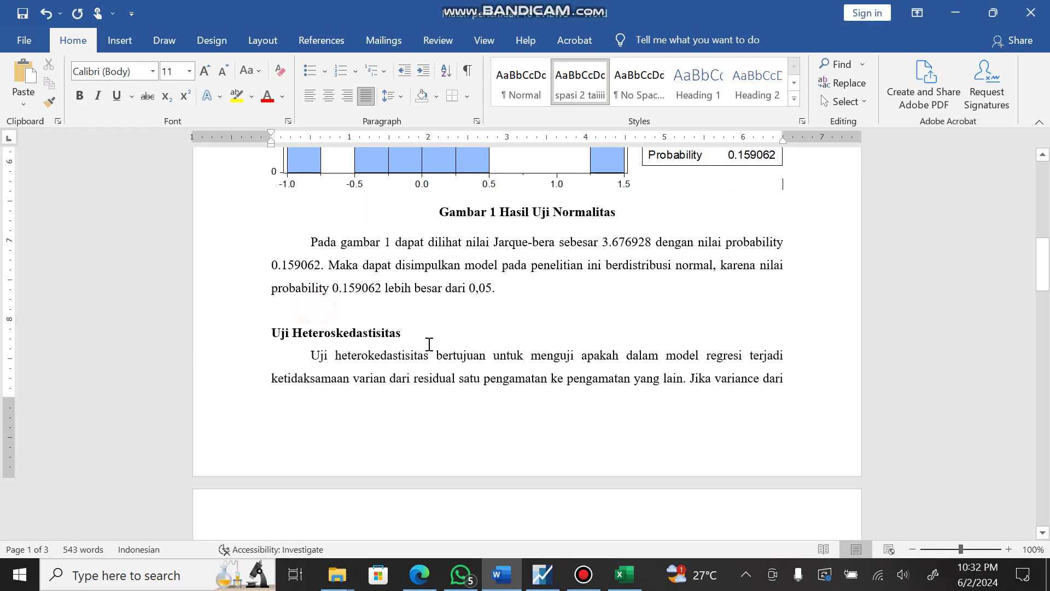
pyautogui.scroll(-10, 430, 343)
pyautogui.scroll(-3, 429, 343)
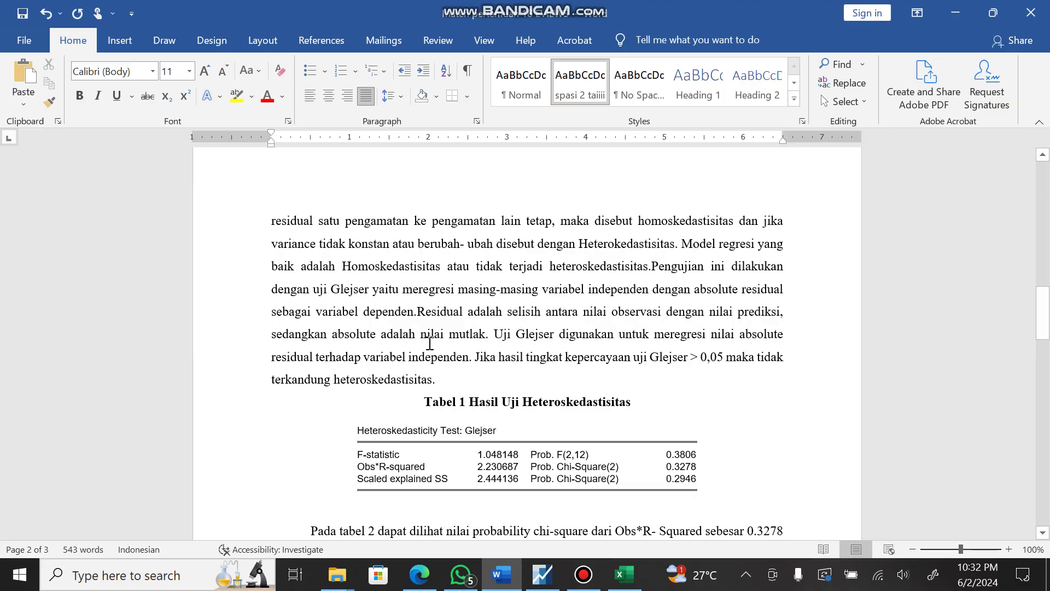
pyautogui.scroll(-1, 429, 343)
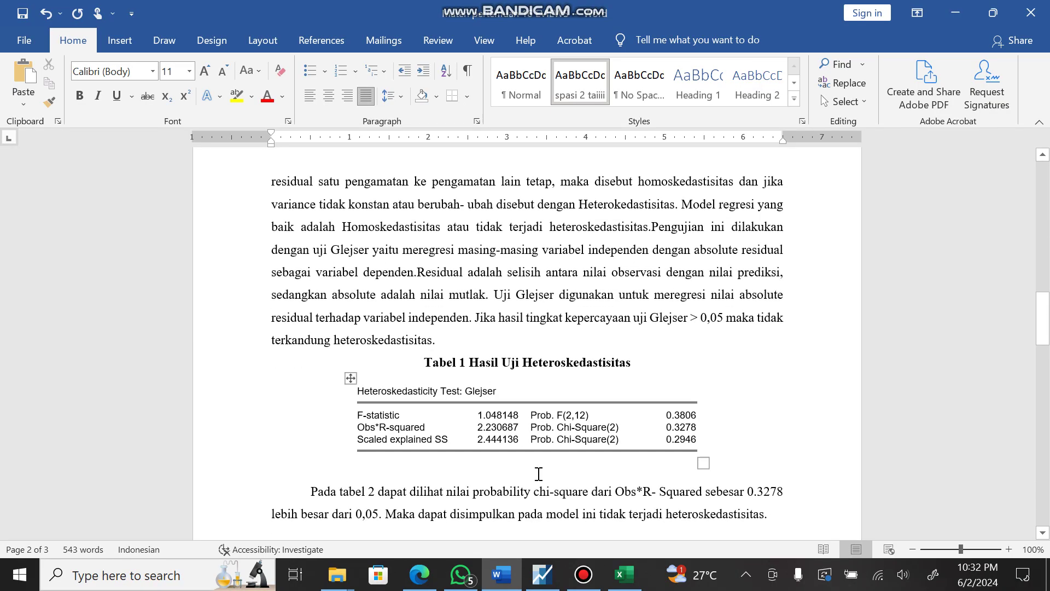
pyautogui.click(542, 575)
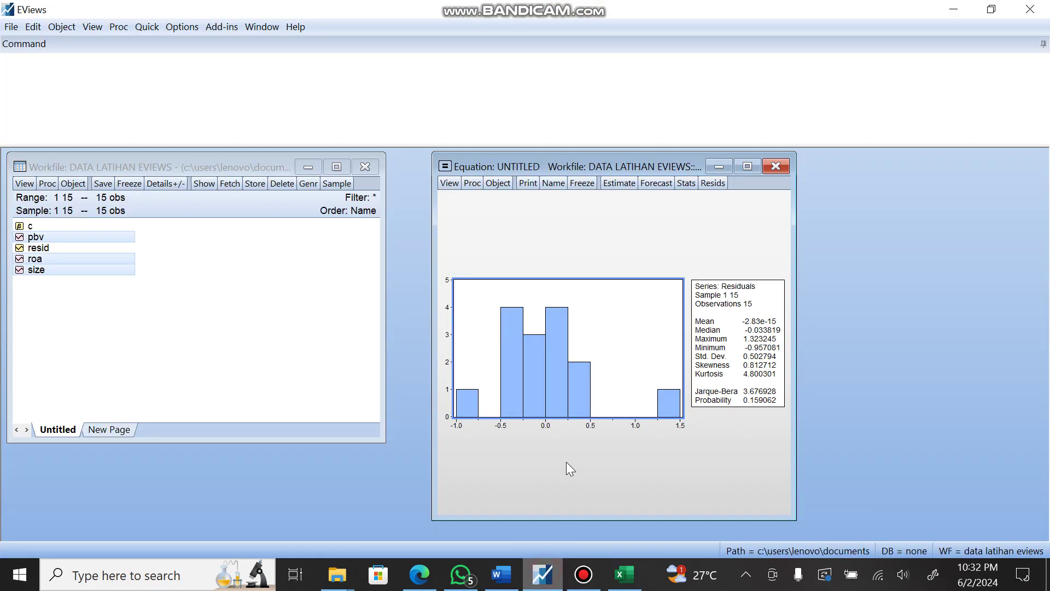
# - Run the Glejser heteroskedasticity test on the equation's residuals with the regressors c roa size
pyautogui.click(457, 187)
pyautogui.moveTo(489, 313)
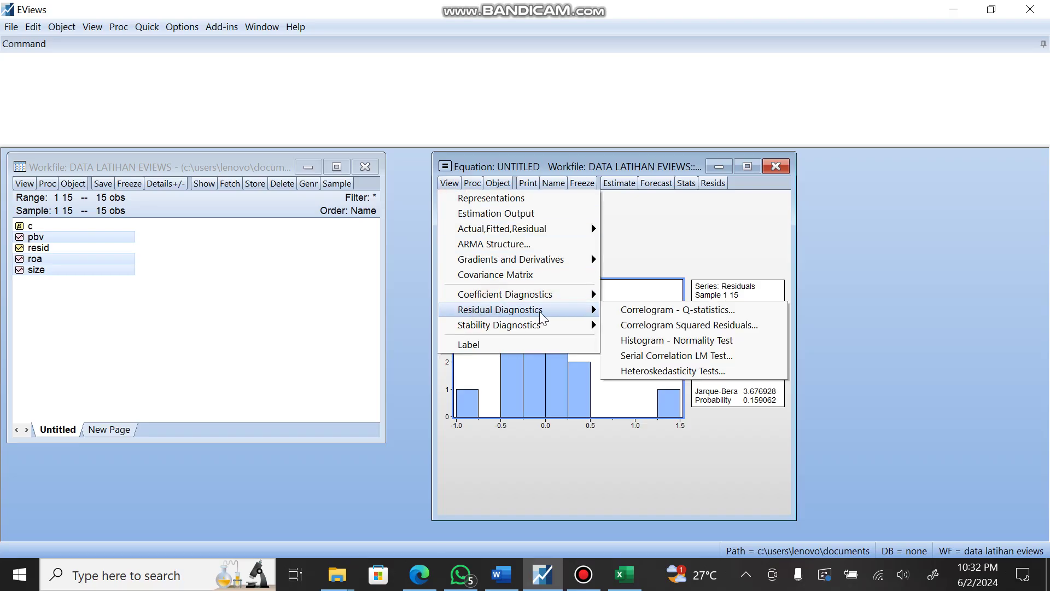
pyautogui.click(687, 372)
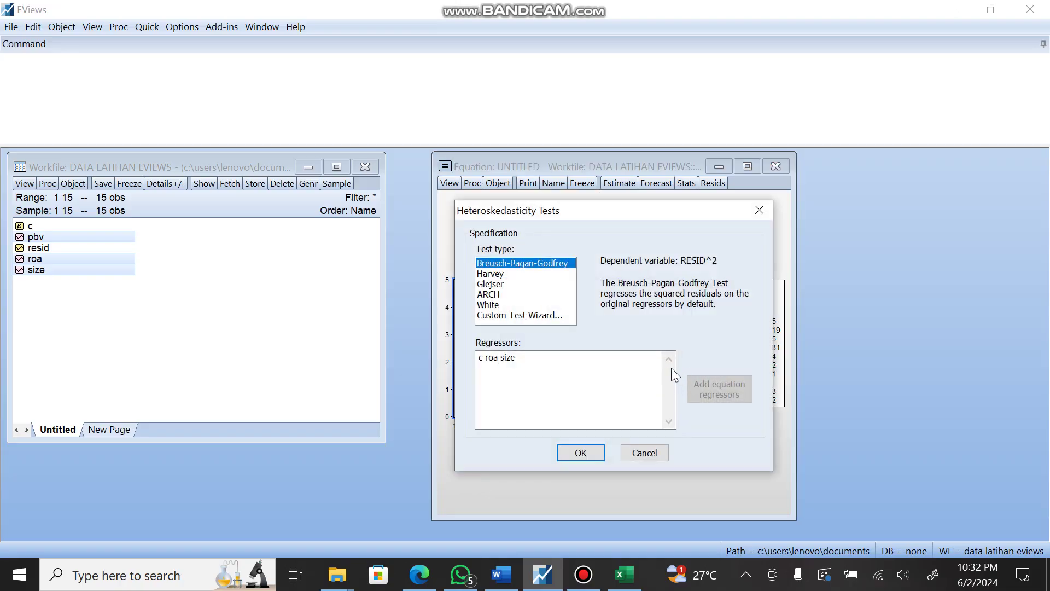
pyautogui.click(494, 288)
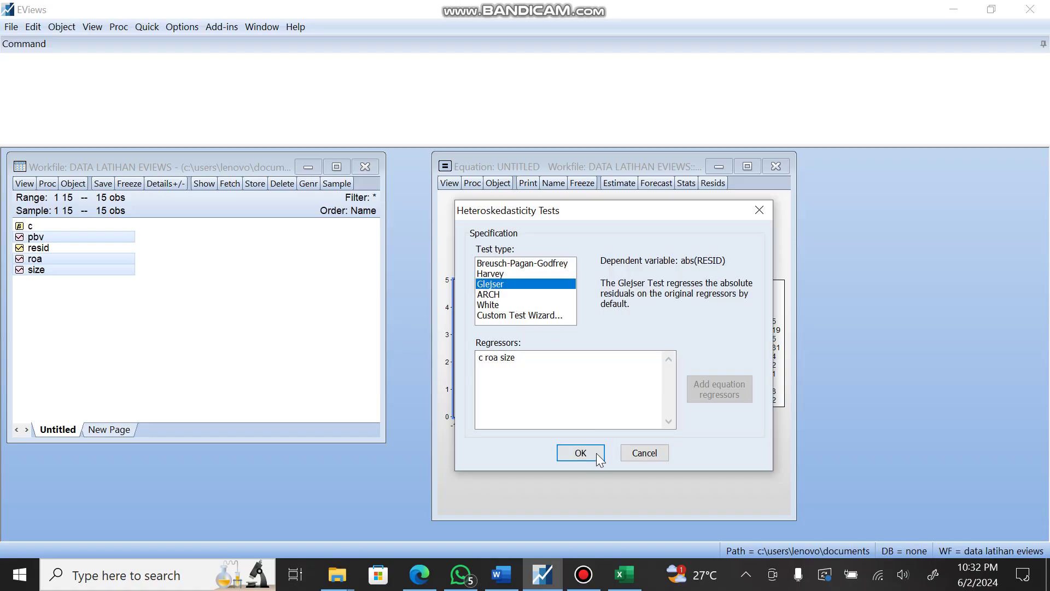
pyautogui.click(581, 452)
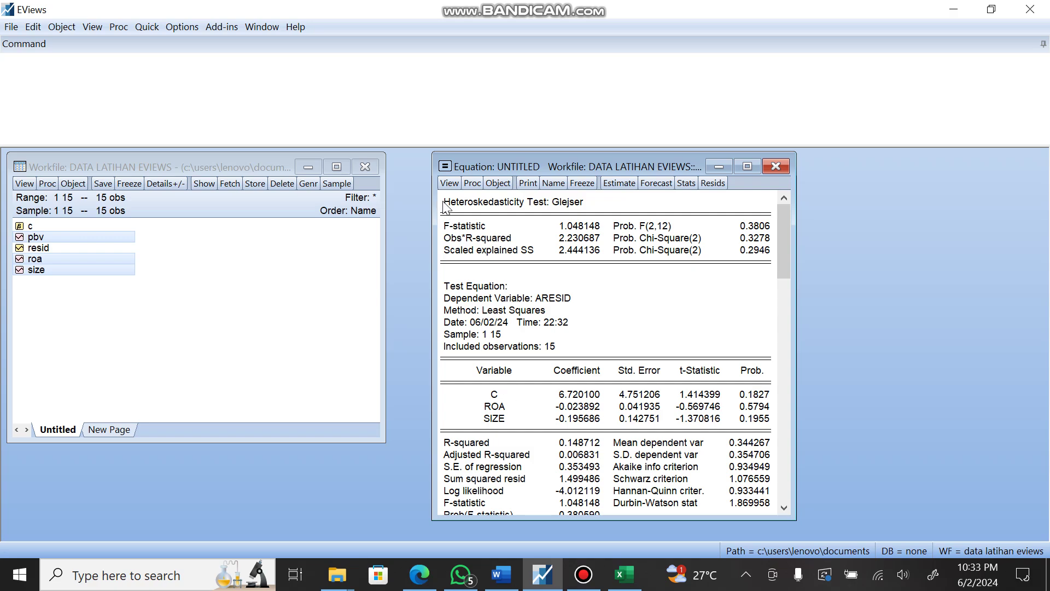
# - Copy the summary rows of the Glejser test as displayed and switch to Tabel 1 Hasil Uji Heteroskedastisitas in the Word document
pyautogui.moveTo(443, 206); pyautogui.dragTo(738, 272)
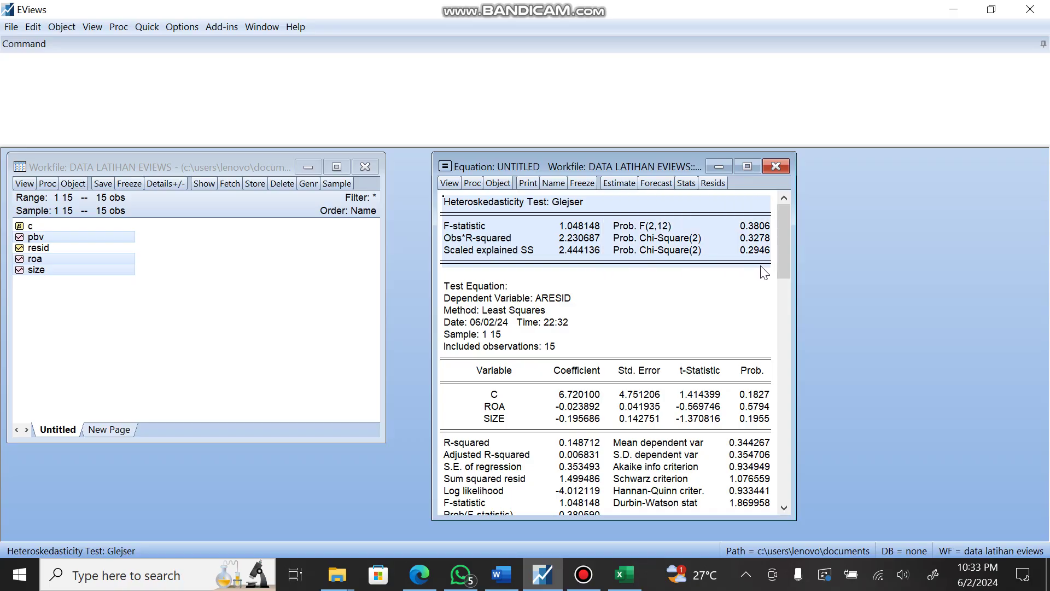
pyautogui.rightClick(517, 204)
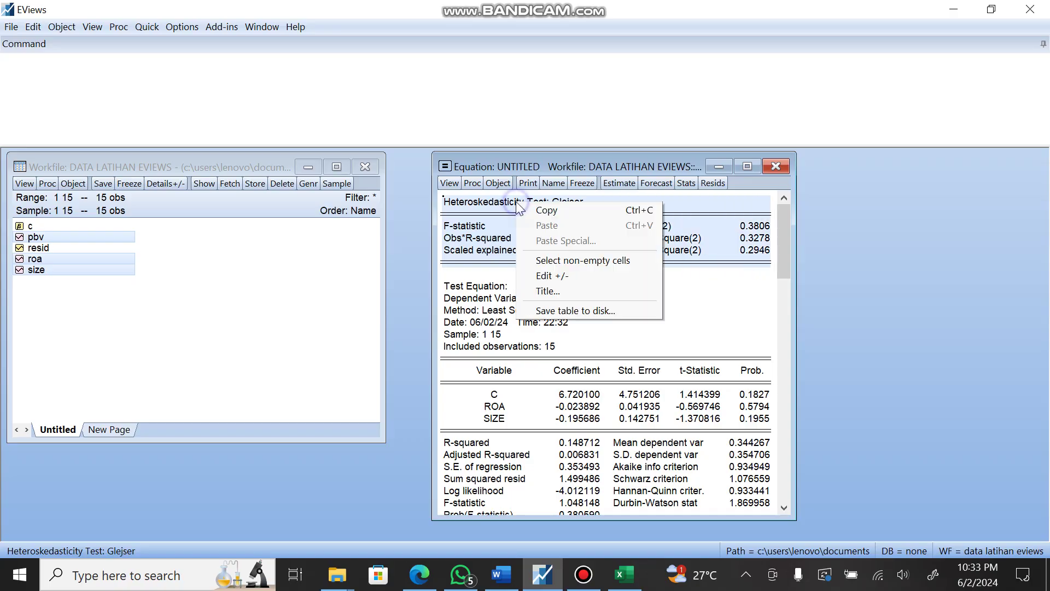
pyautogui.click(547, 212)
pyautogui.click(489, 323)
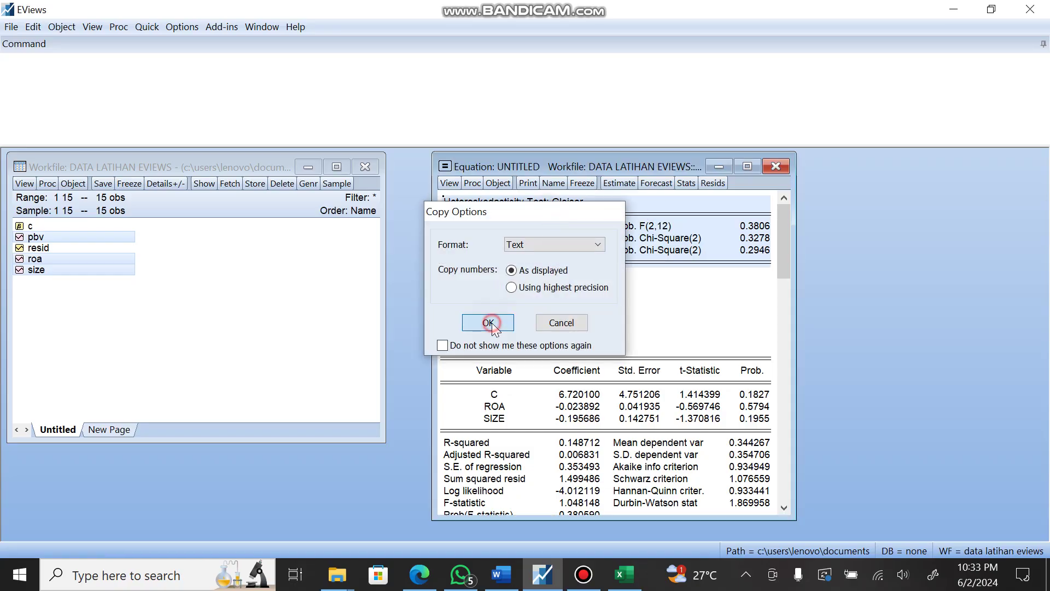
pyautogui.click(501, 574)
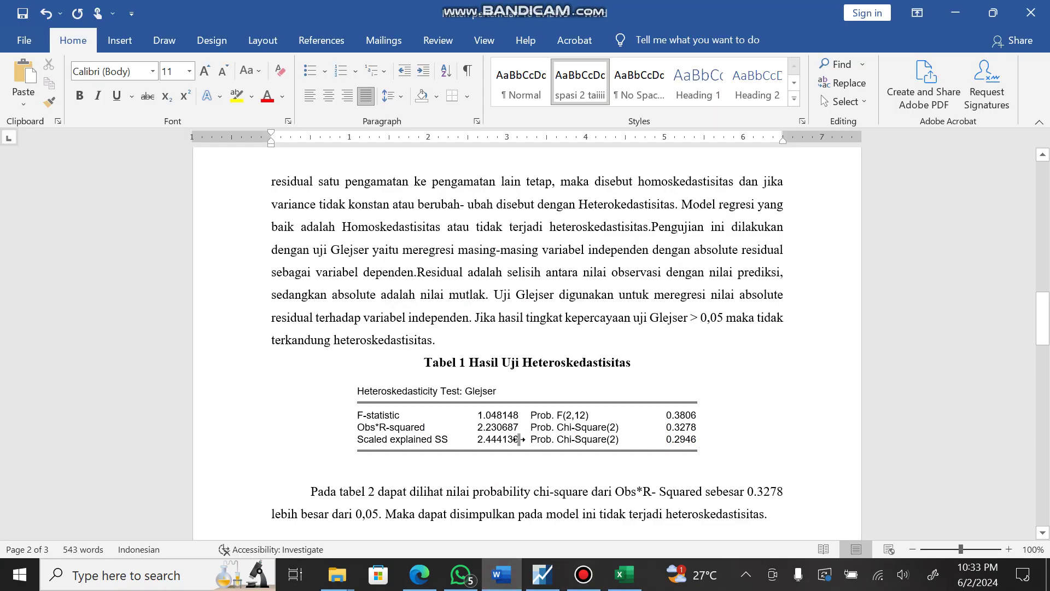
pyautogui.click(351, 377)
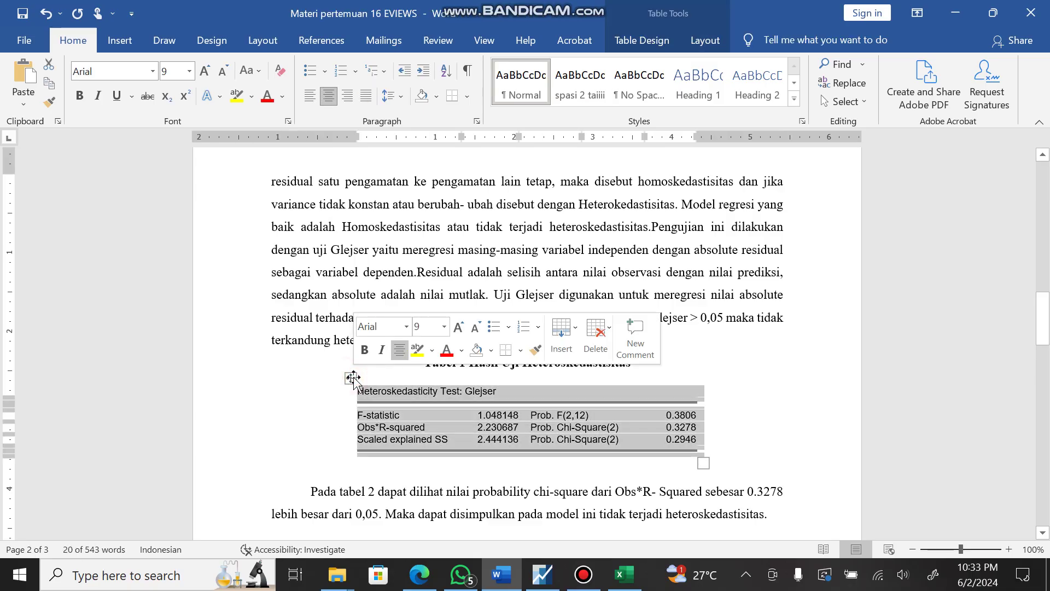
pyautogui.click(685, 365)
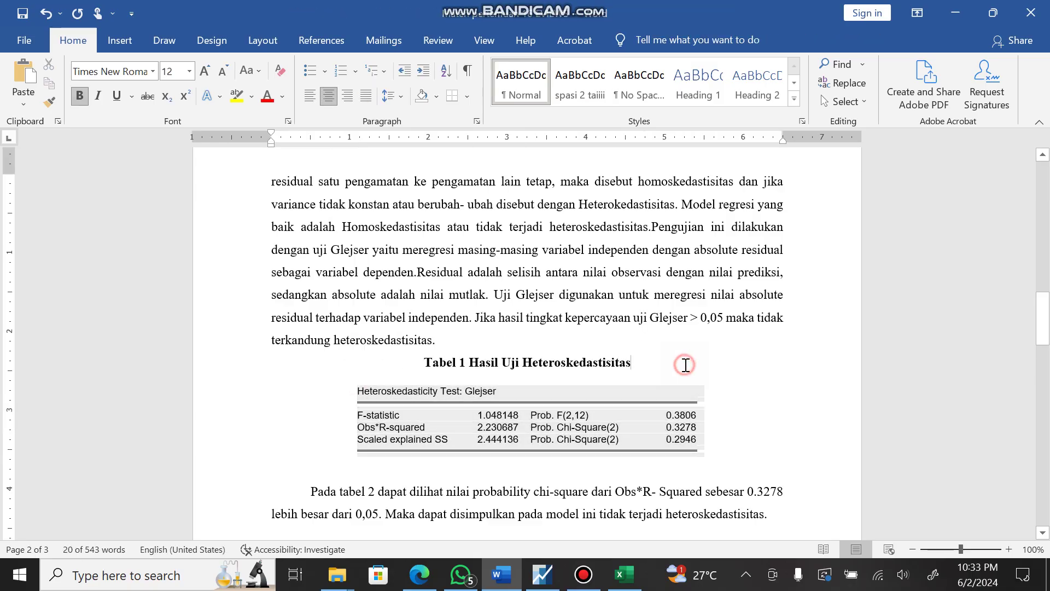
# - Highlight the Obs*R-squared row of the heteroskedasticity table in yellow, from its label through the Prob. Chi-Square(2) value
pyautogui.click(1009, 548)
pyautogui.click(1009, 549)
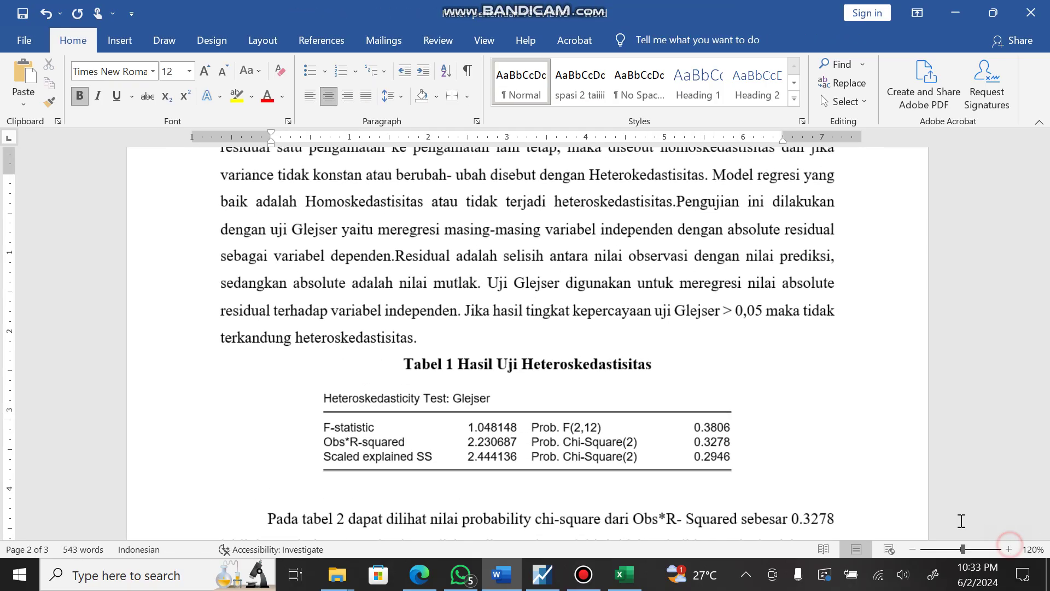
pyautogui.scroll(-3, 796, 447)
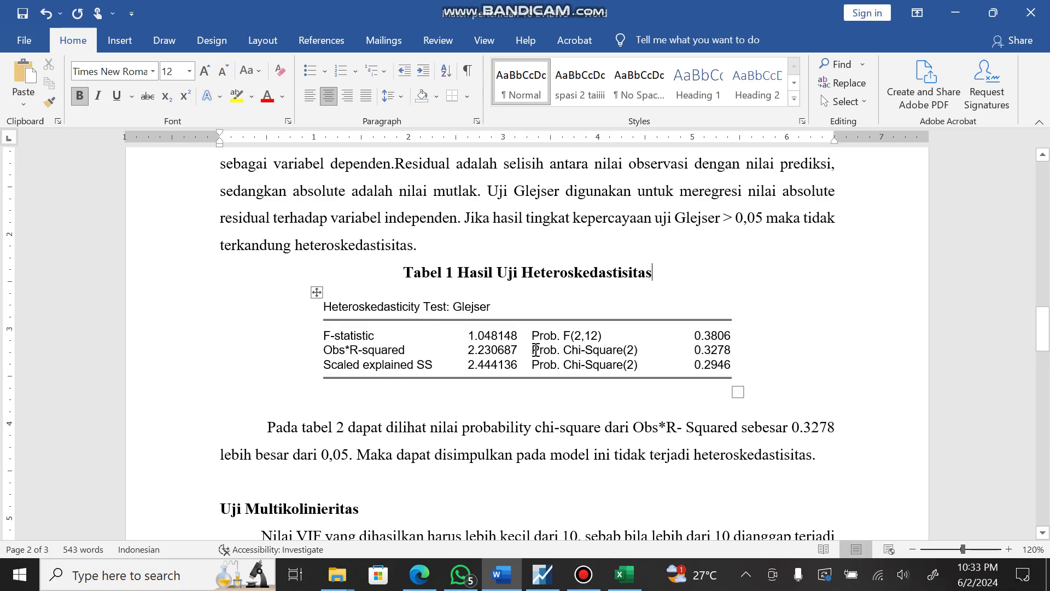
pyautogui.moveTo(324, 350); pyautogui.dragTo(706, 353)
pyautogui.click(237, 96)
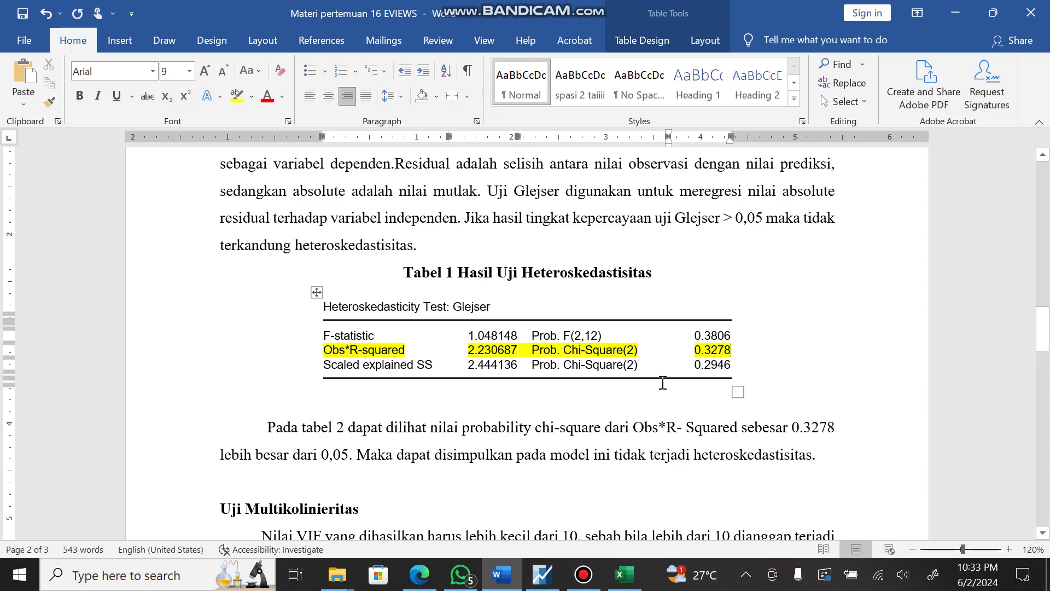
# - Compare the Obs*R-squared probability with the Glejser criterion in the text and read the Uji Multikolinieritas section
pyautogui.doubleClick(693, 351)
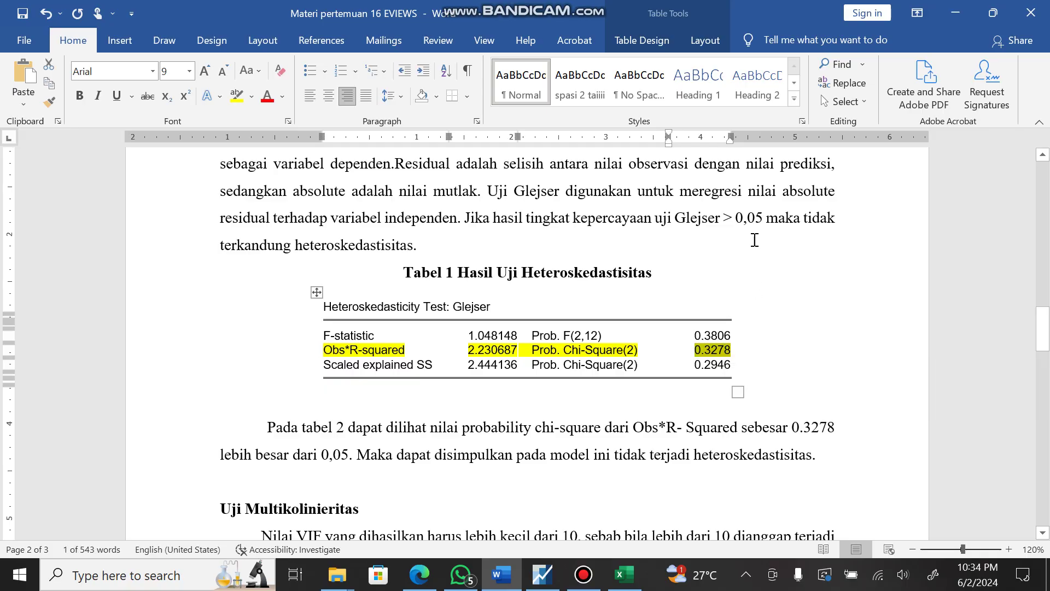
pyautogui.click(750, 224)
pyautogui.click(477, 244)
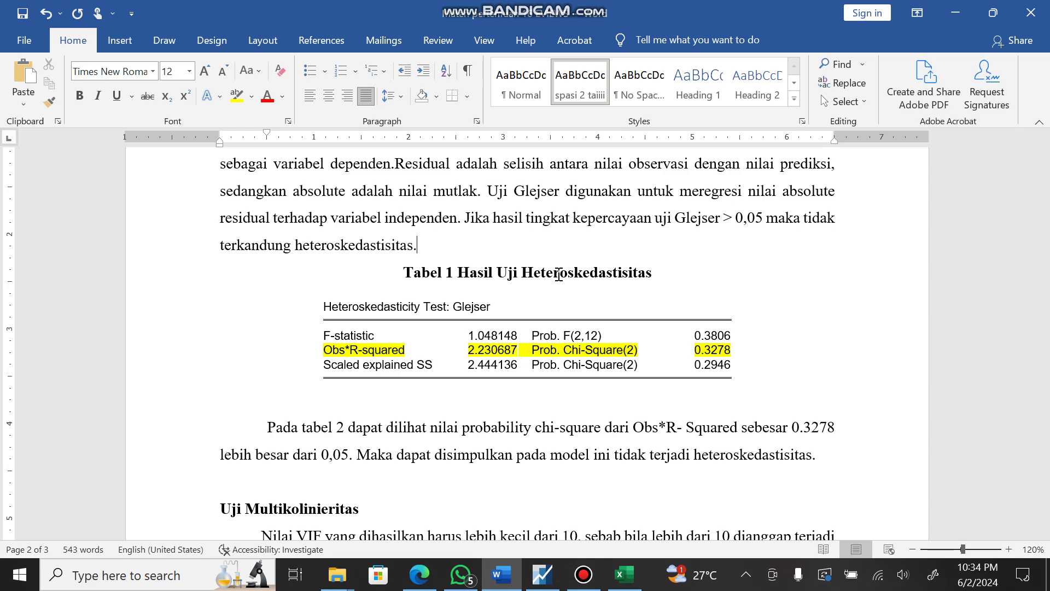
pyautogui.scroll(-4, 558, 274)
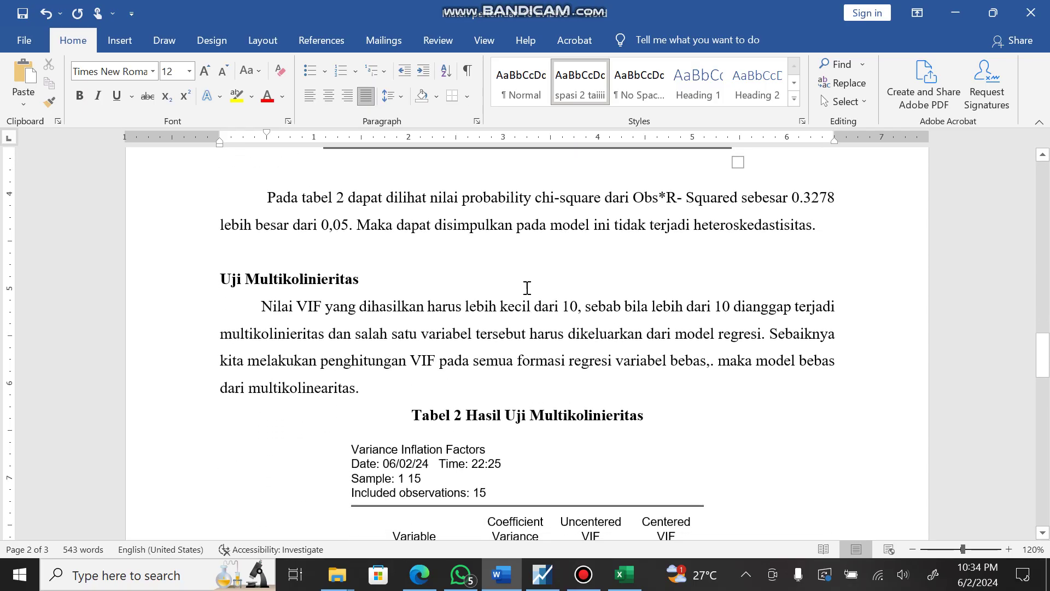
pyautogui.click(399, 288)
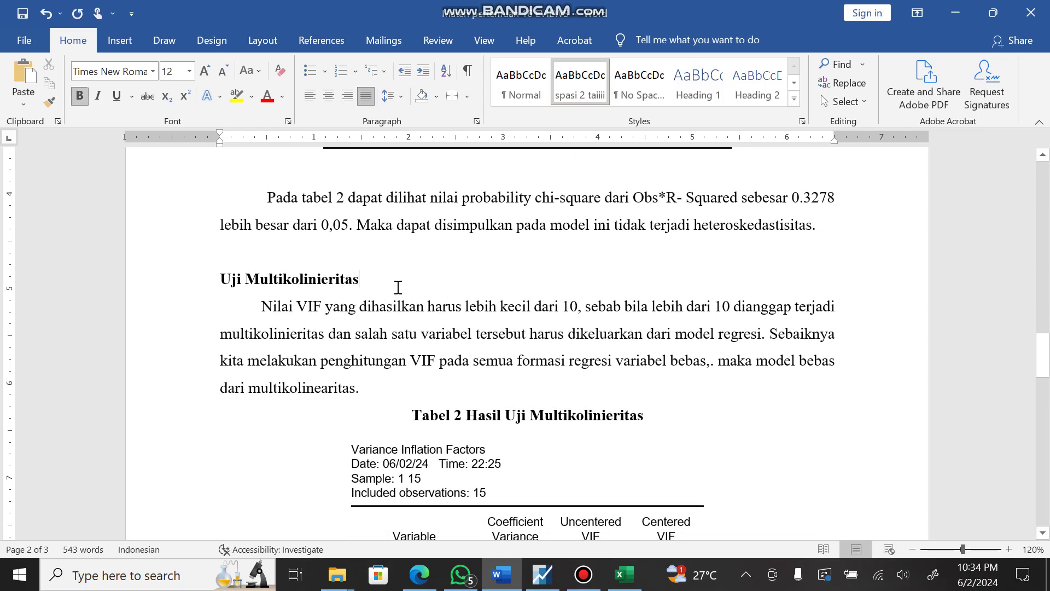
pyautogui.scroll(-1, 399, 288)
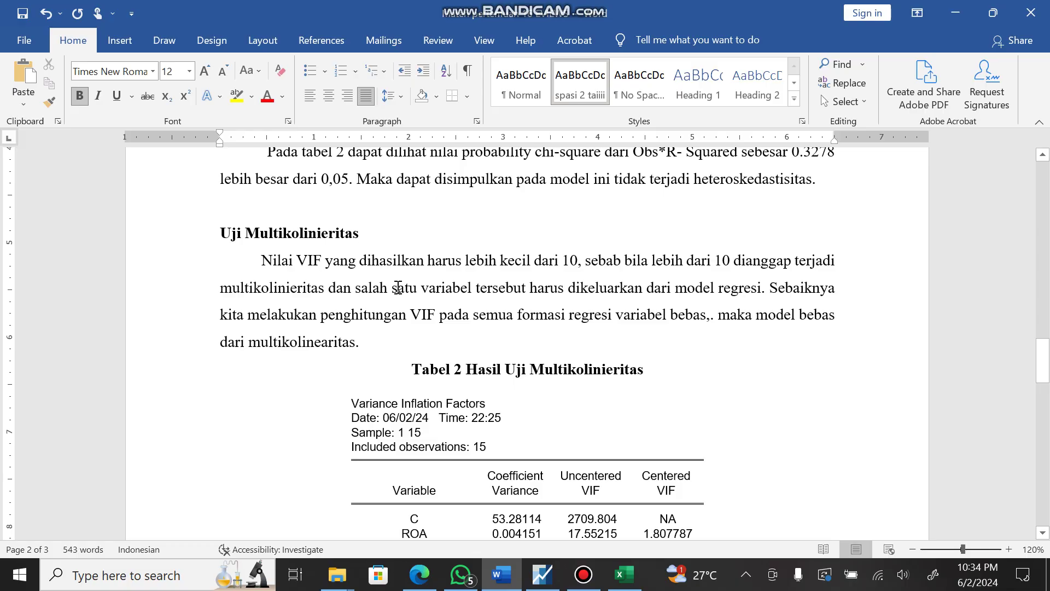
# - Return to EViews and compute the Variance Inflation Factors for the equation's coefficients
pyautogui.click(542, 574)
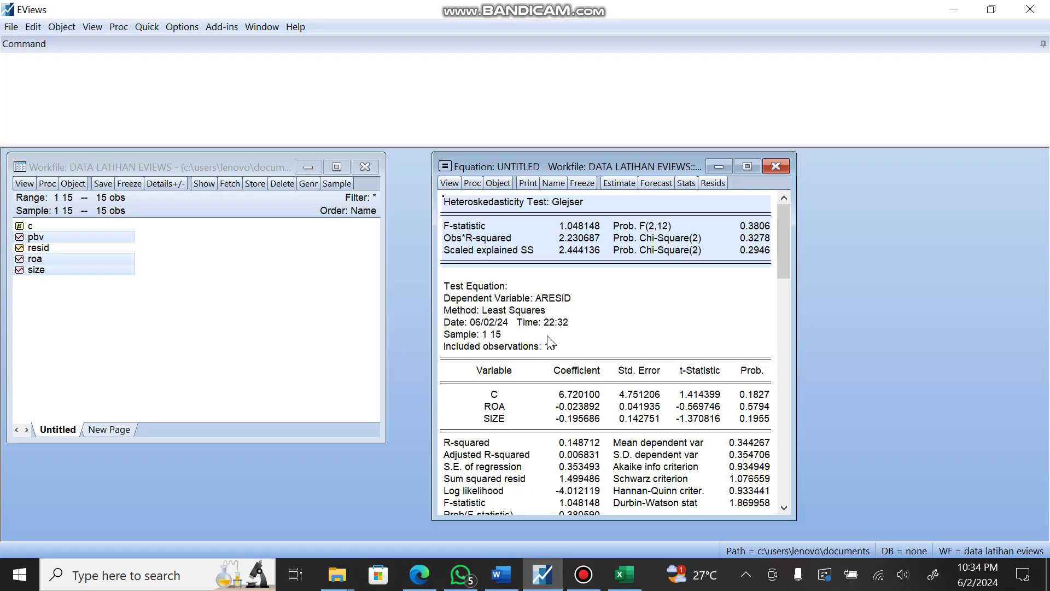
pyautogui.click(451, 185)
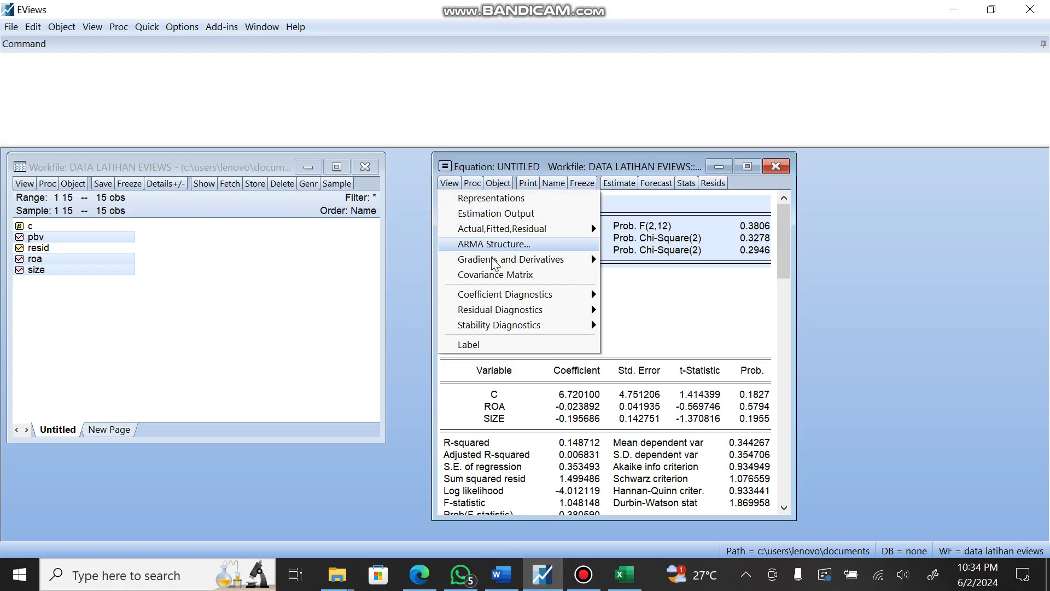
pyautogui.moveTo(501, 302)
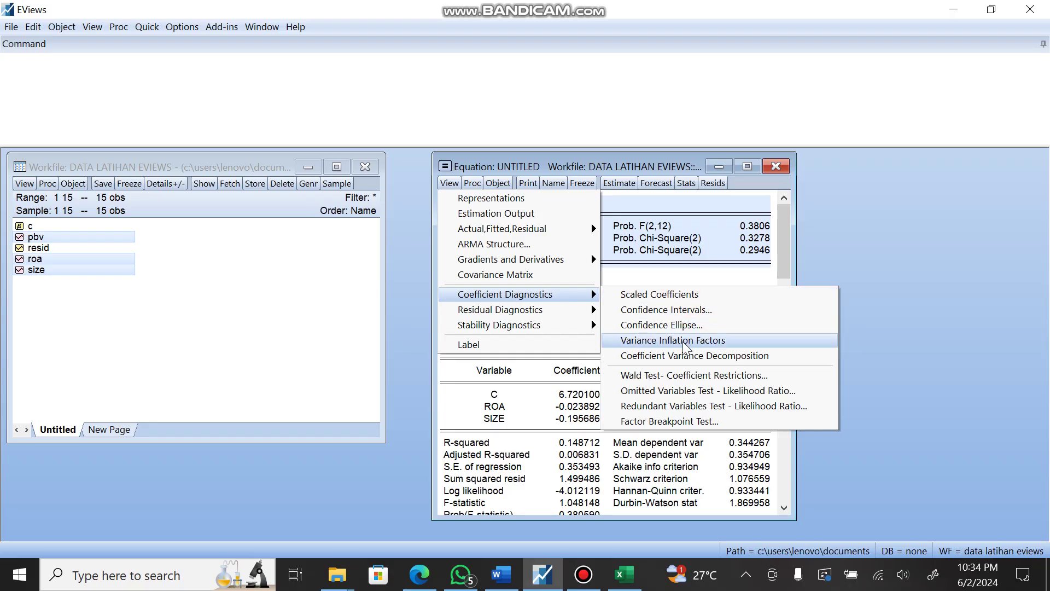
pyautogui.click(723, 342)
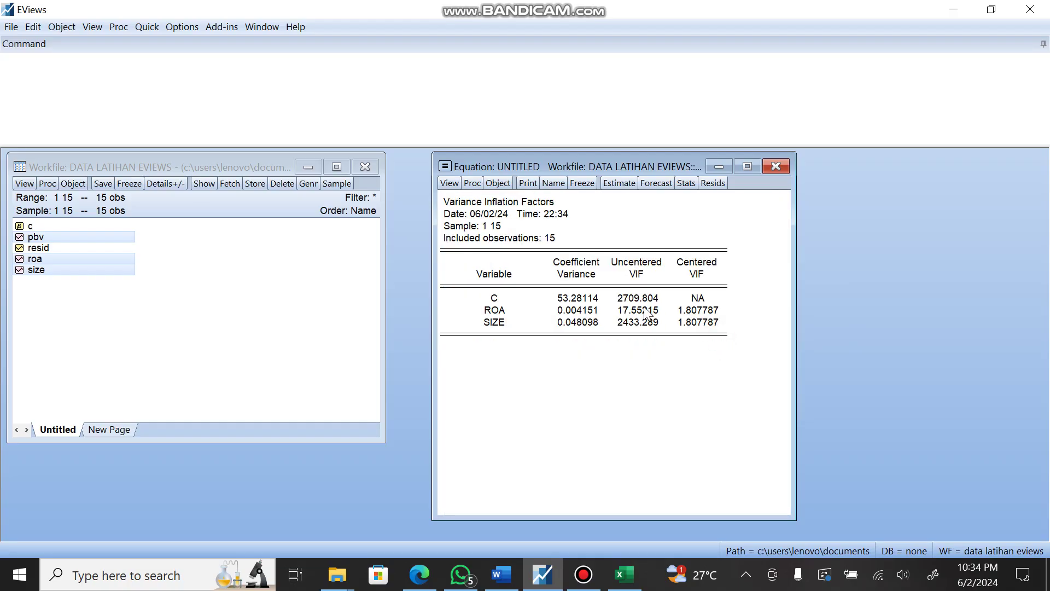
# - Copy the whole Variance Inflation Factors table and paste it into Word in place of the existing table under the Tabel 2 caption
pyautogui.click(446, 201)
pyautogui.moveTo(445, 203); pyautogui.dragTo(727, 335)
pyautogui.rightClick(589, 222)
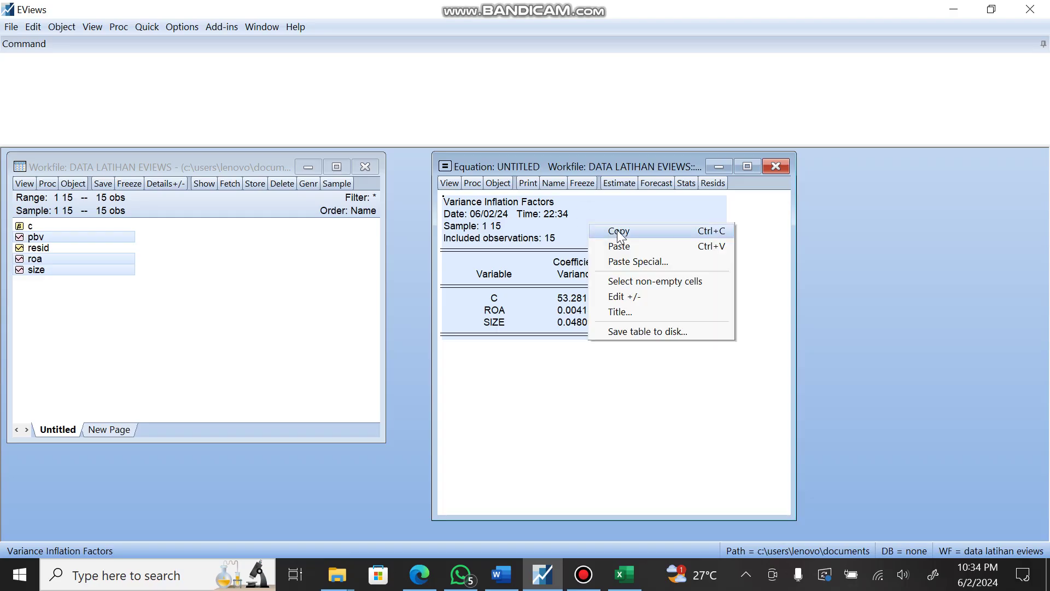
pyautogui.click(618, 229)
pyautogui.click(474, 322)
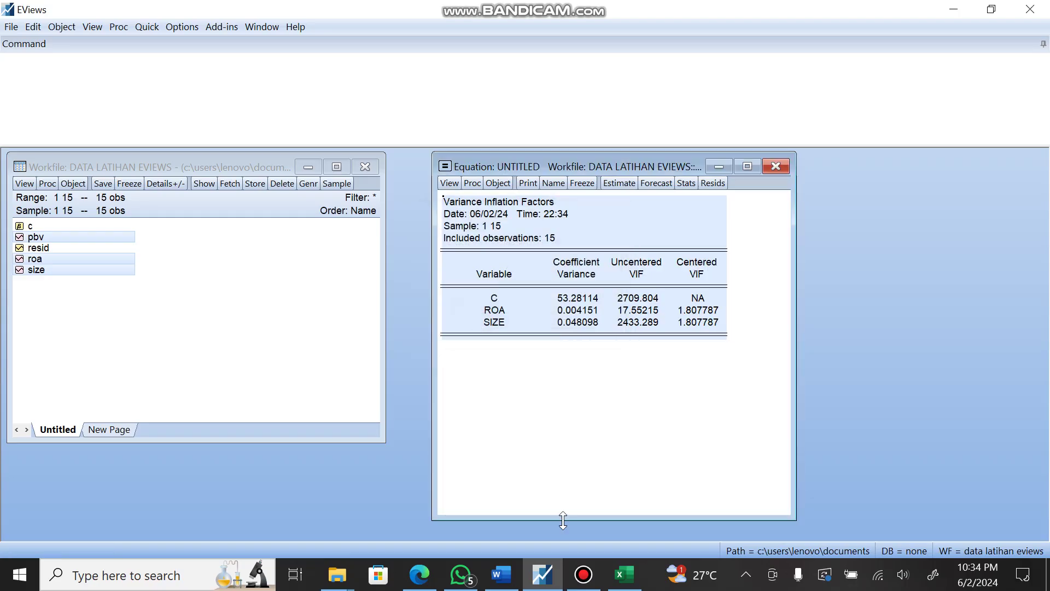
pyautogui.click(501, 574)
pyautogui.click(344, 389)
pyautogui.press('BackSpace')
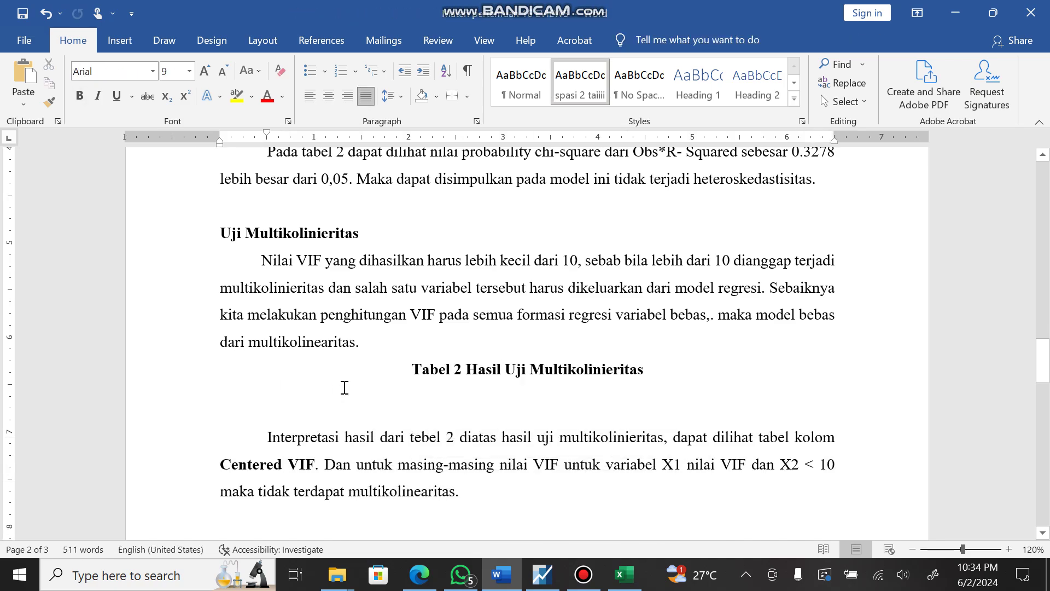
pyautogui.hotkey('ctrl', 'v')
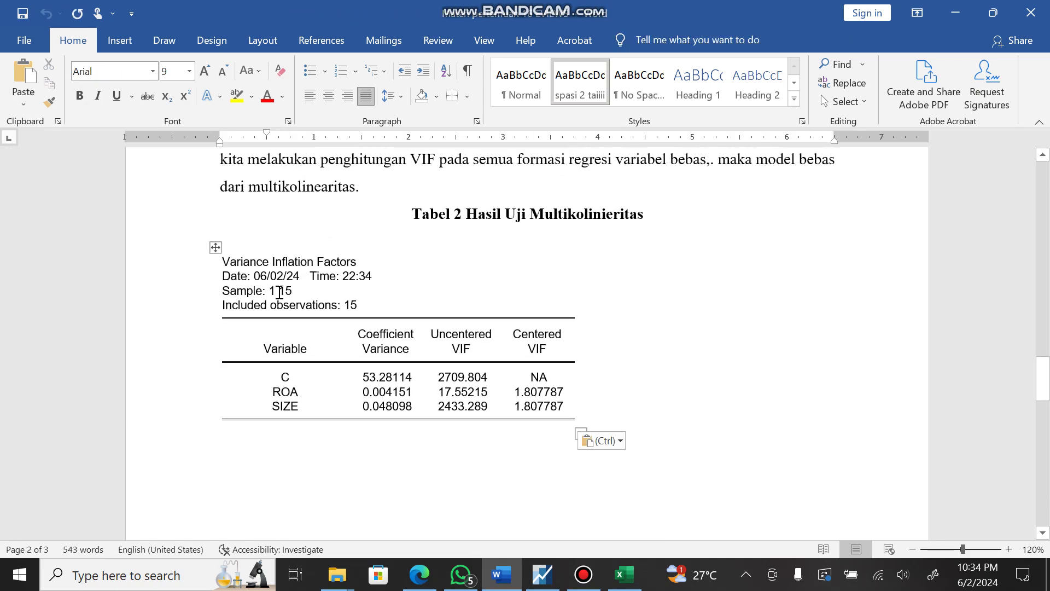
# - Remove the blank line above the pasted Variance Inflation Factors table and centre the table under its caption
pyautogui.click(271, 242)
pyautogui.press('BackSpace')
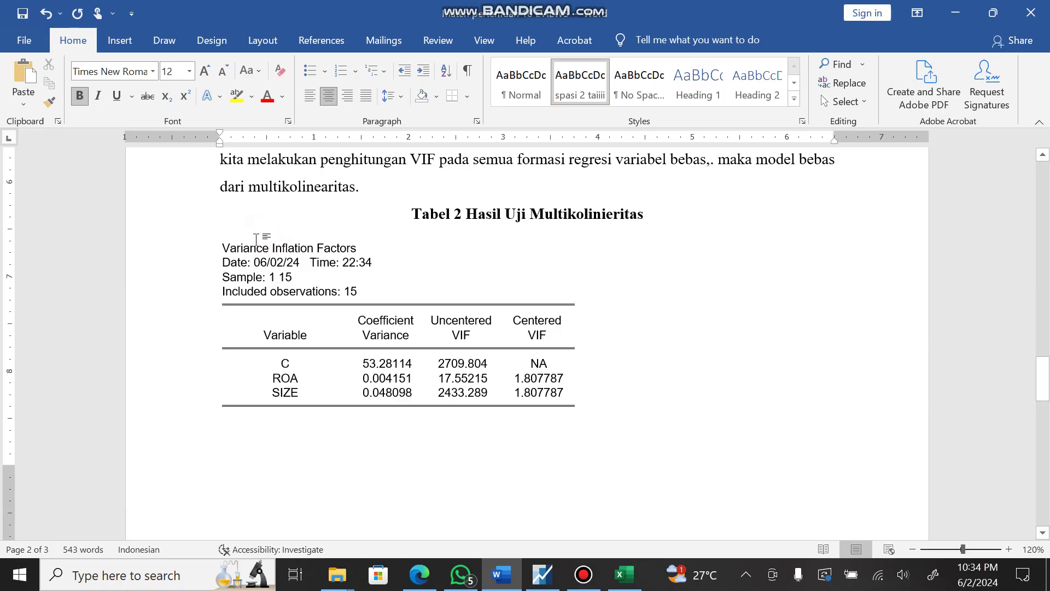
pyautogui.click(216, 234)
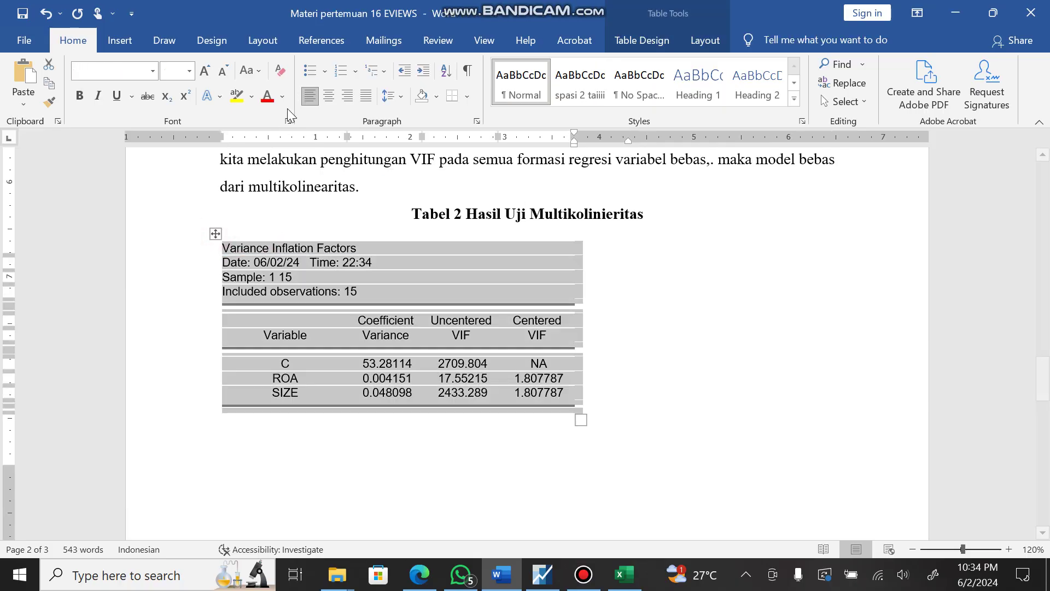
pyautogui.click(328, 96)
pyautogui.click(507, 227)
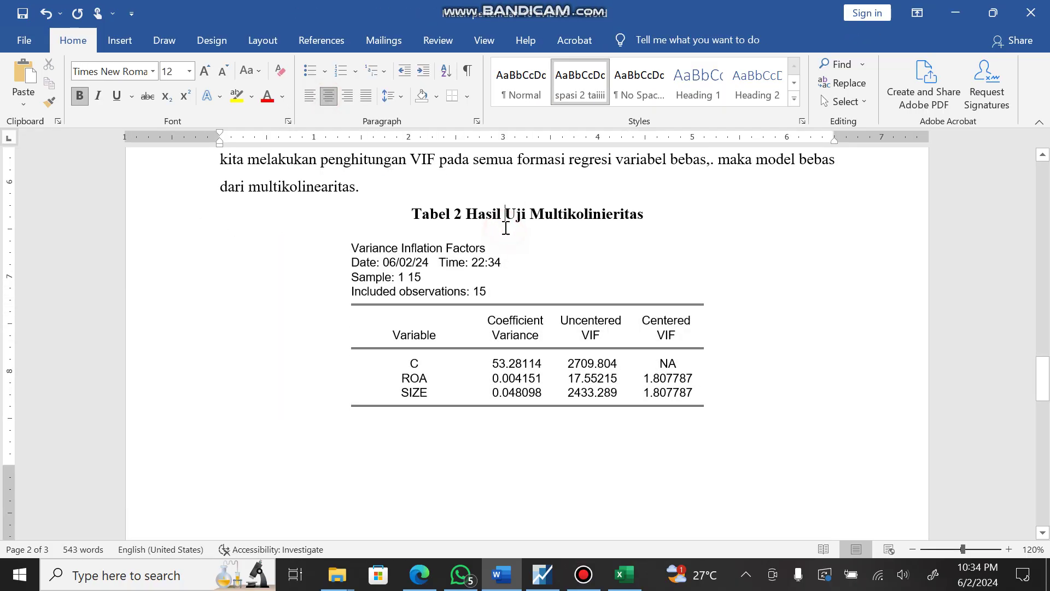
pyautogui.click(278, 232)
# - Check the VIF limit in the Uji Multikolinieritas text and highlight the Centered VIF column of Tabel 2 in yellow
pyautogui.scroll(3, 640, 353)
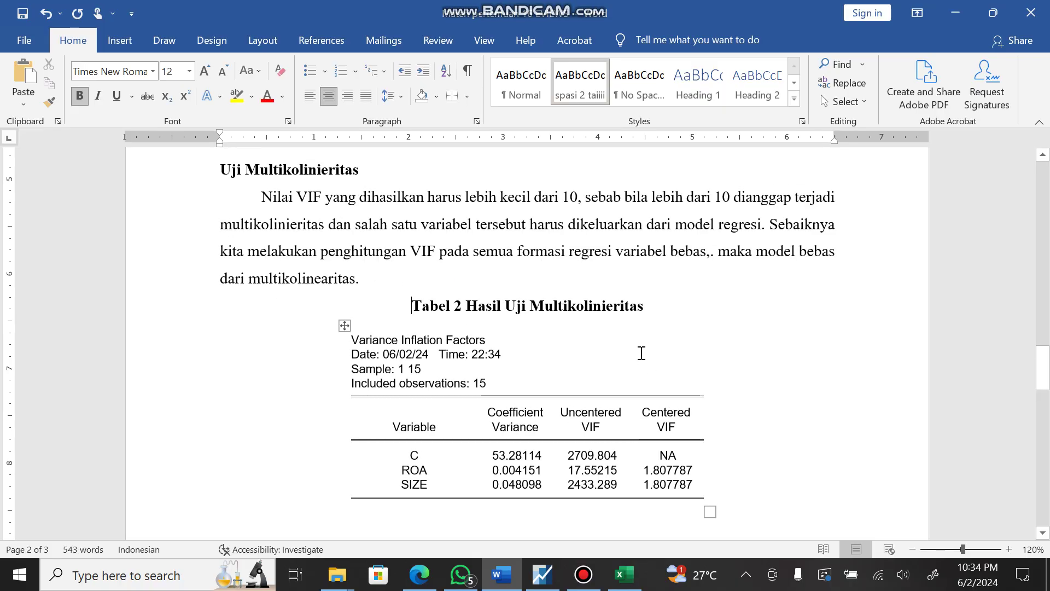
pyautogui.scroll(-1, 640, 350)
pyautogui.scroll(1, 646, 350)
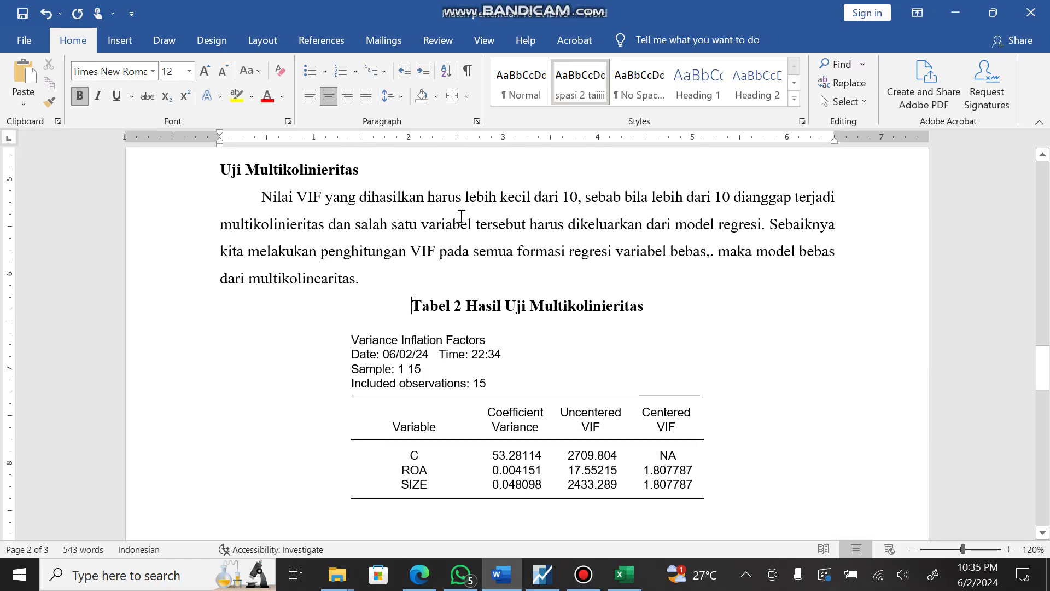
pyautogui.moveTo(562, 198); pyautogui.dragTo(570, 198)
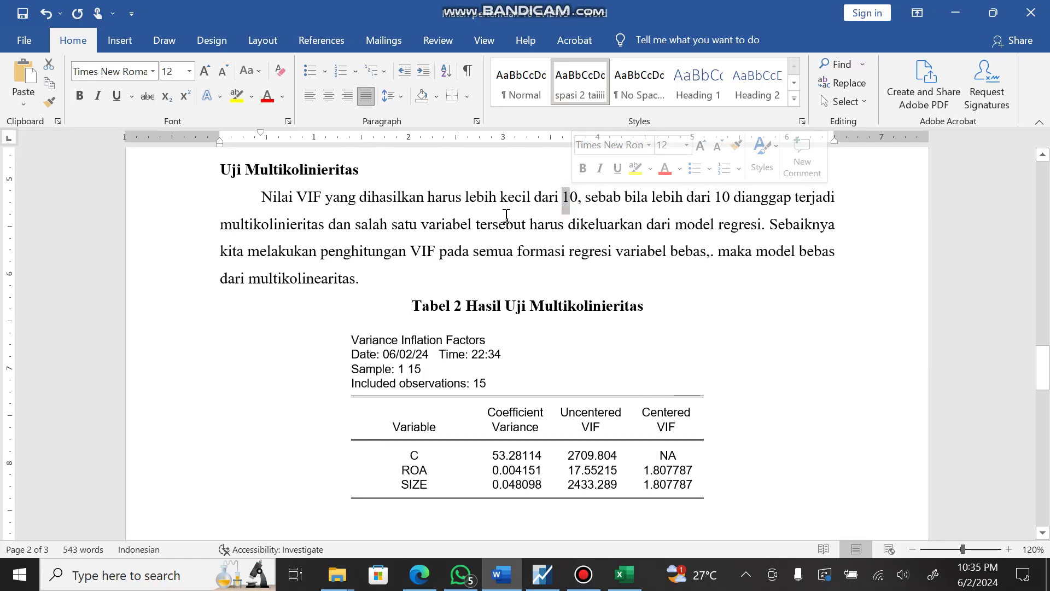
pyautogui.scroll(-2, 503, 216)
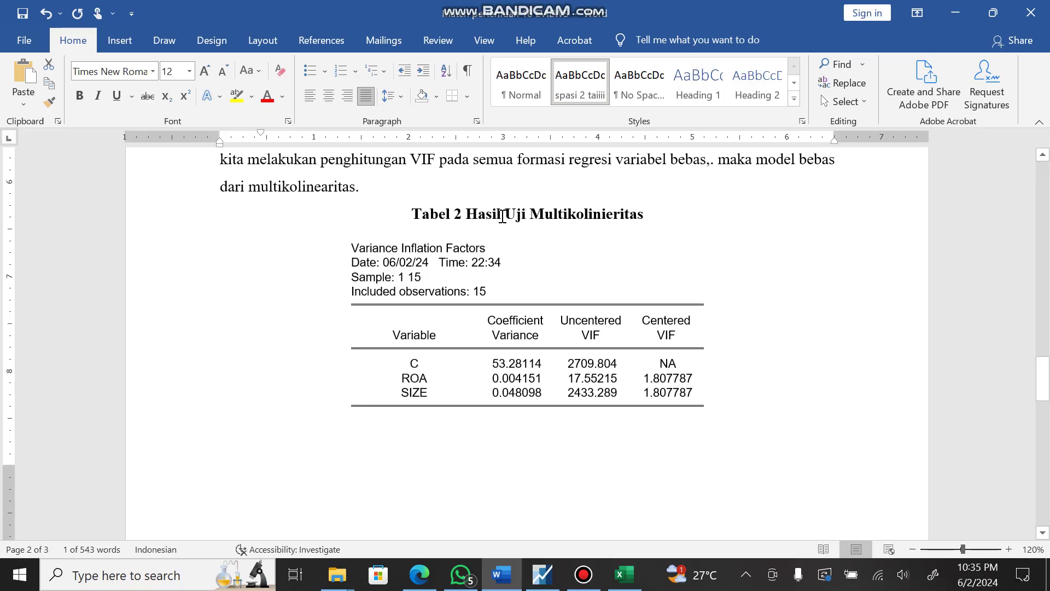
pyautogui.scroll(-1, 607, 248)
pyautogui.moveTo(641, 277)
pyautogui.mouseDown()
pyautogui.moveTo(668, 281)
pyautogui.moveTo(677, 348)
pyautogui.mouseUp()
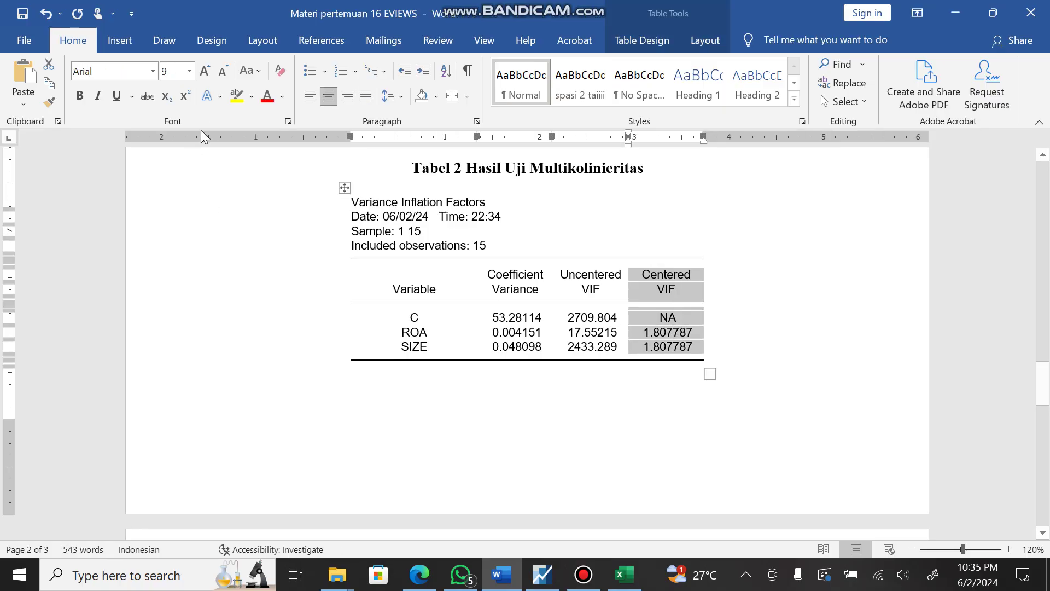
pyautogui.click(229, 100)
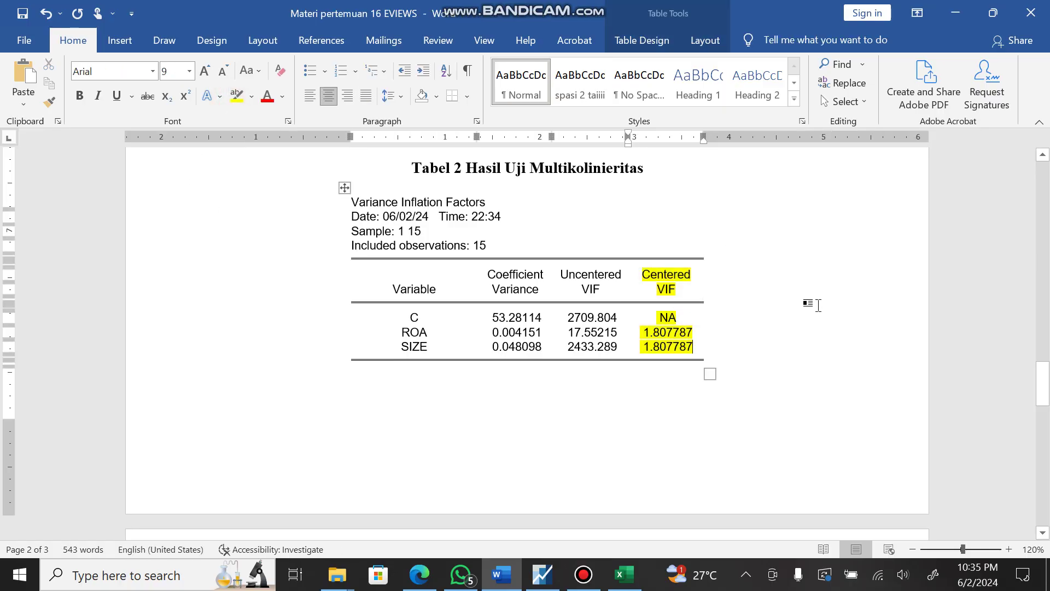
# - Compare the Centered VIF values in Tabel 2 with the limit of 10 and read the interpretation paragraph below the table
pyautogui.scroll(2, 812, 303)
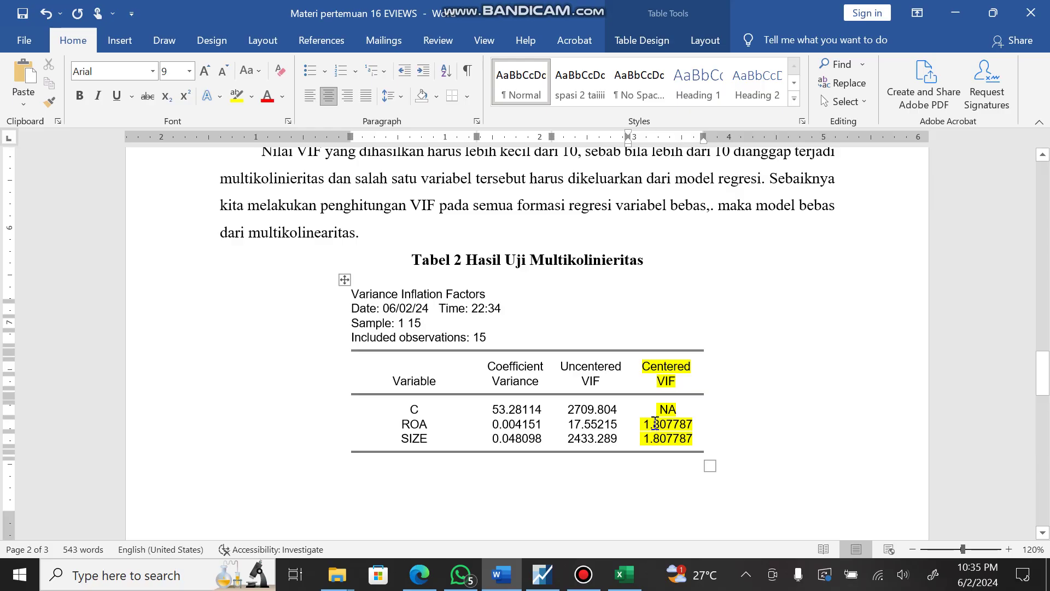
pyautogui.scroll(1, 655, 428)
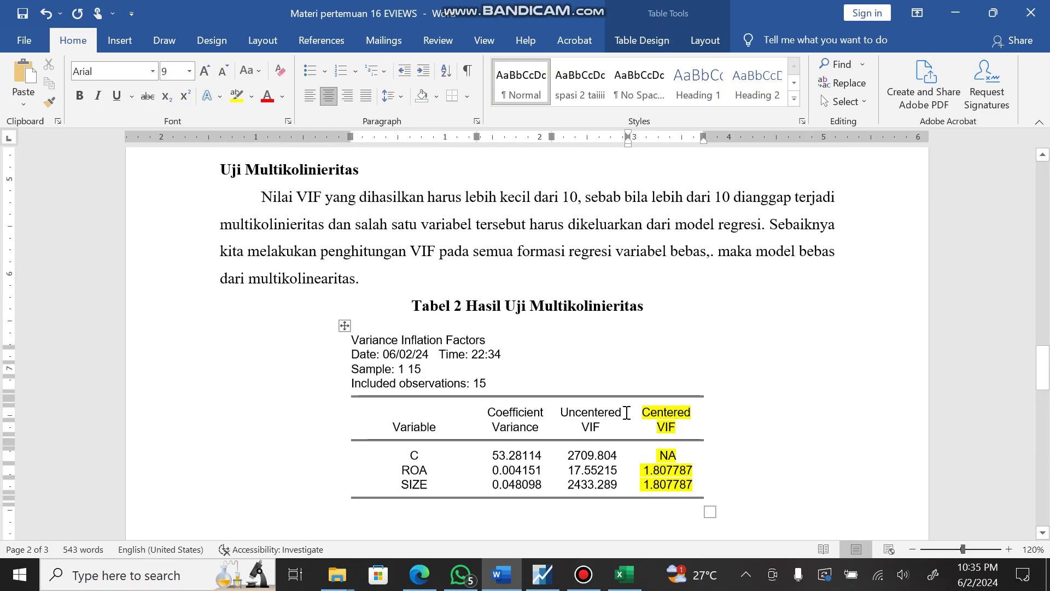
pyautogui.doubleClick(566, 197)
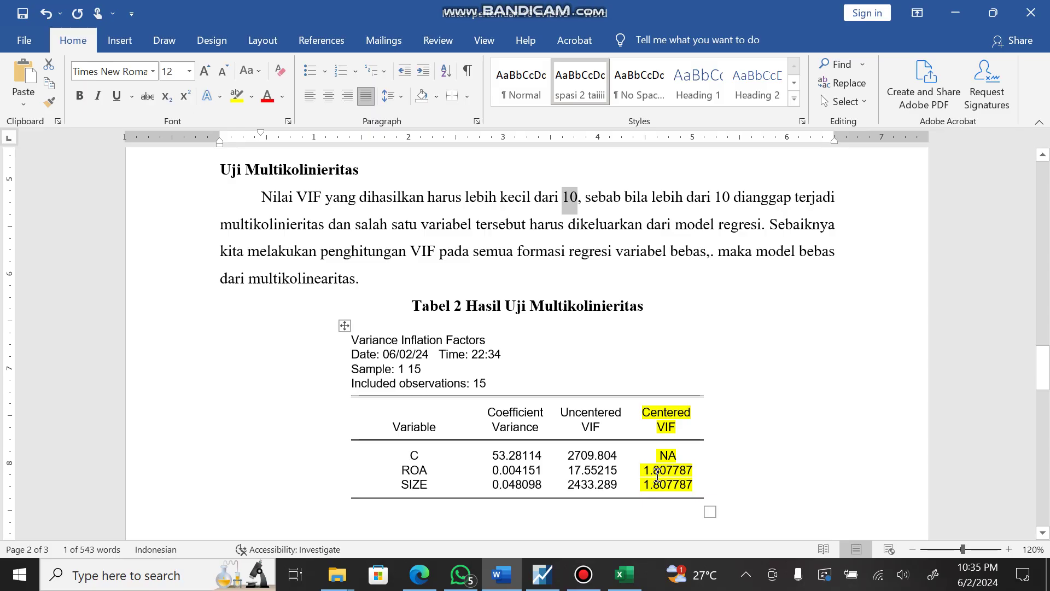
pyautogui.scroll(-10, 698, 375)
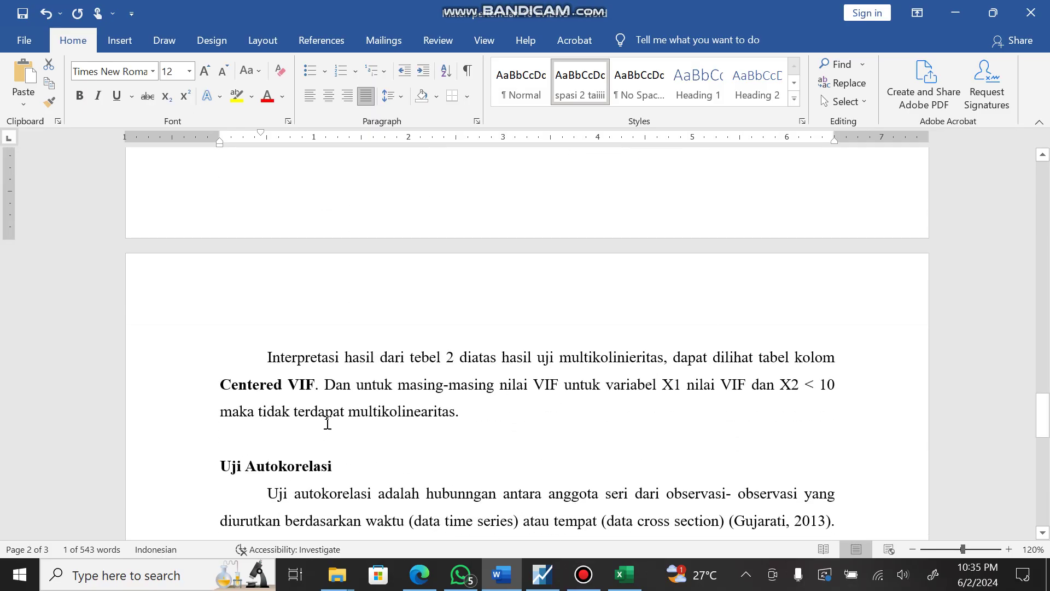
pyautogui.scroll(3, 413, 418)
pyautogui.scroll(3, 412, 416)
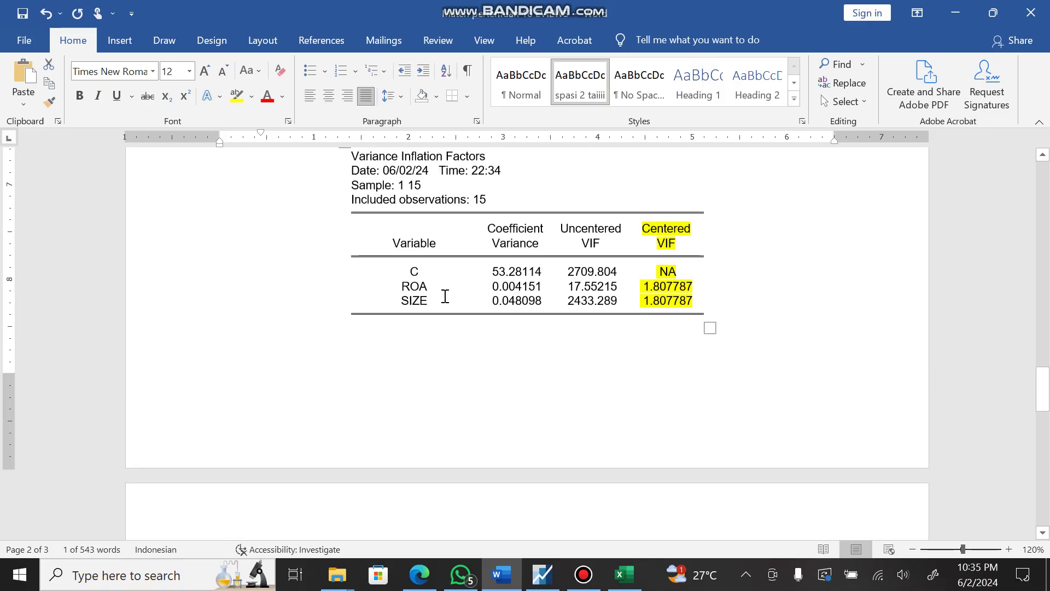
pyautogui.scroll(5, 644, 320)
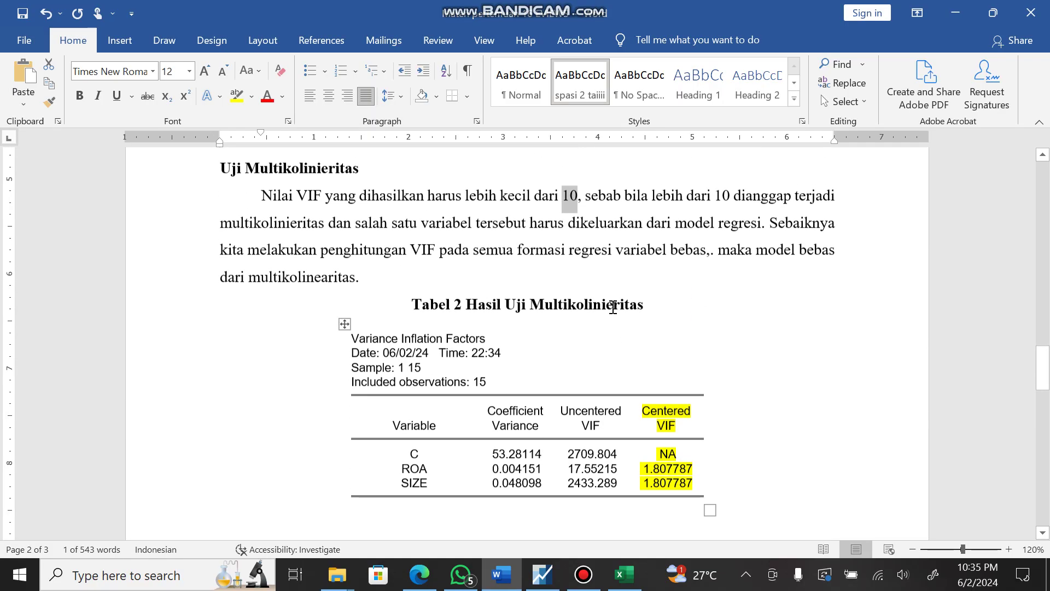
pyautogui.click(550, 194)
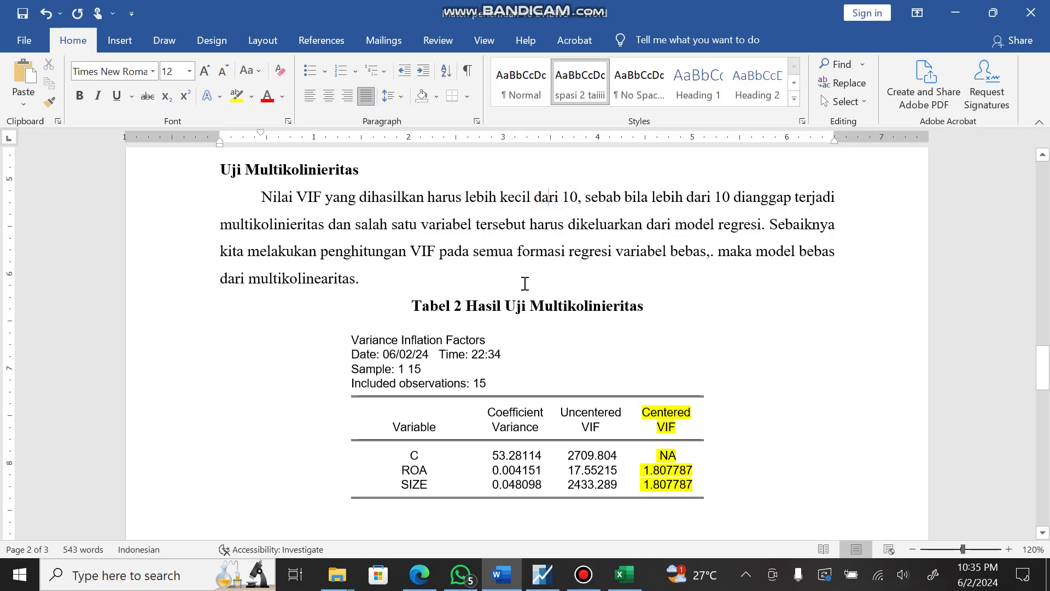
pyautogui.scroll(-10, 525, 284)
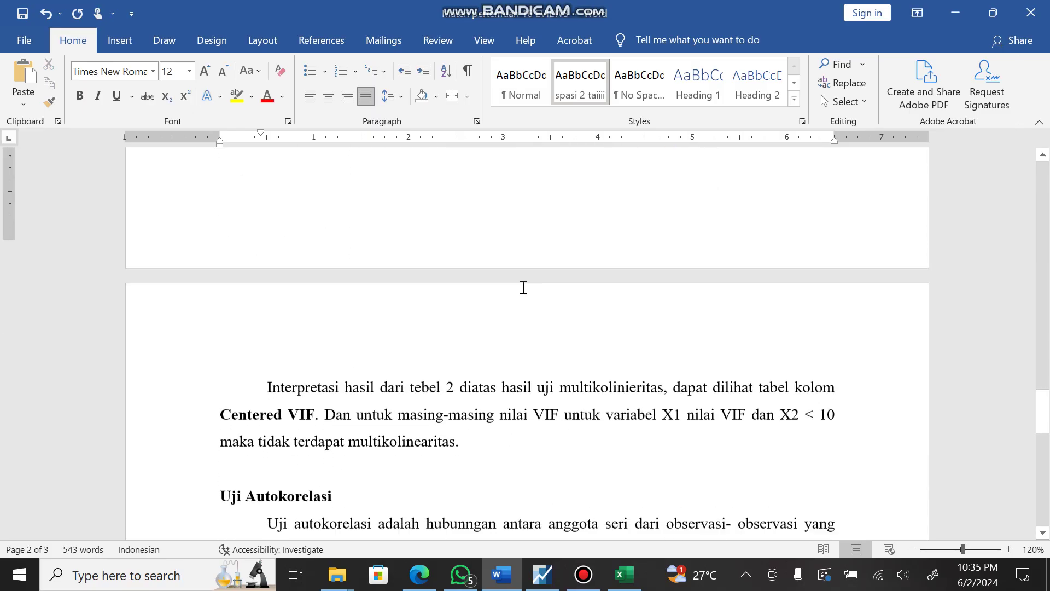
# - Review the Uji Autokorelasi section, switch to EViews and run the Serial Correlation LM Test on the equation with 2 lags
pyautogui.click(249, 314)
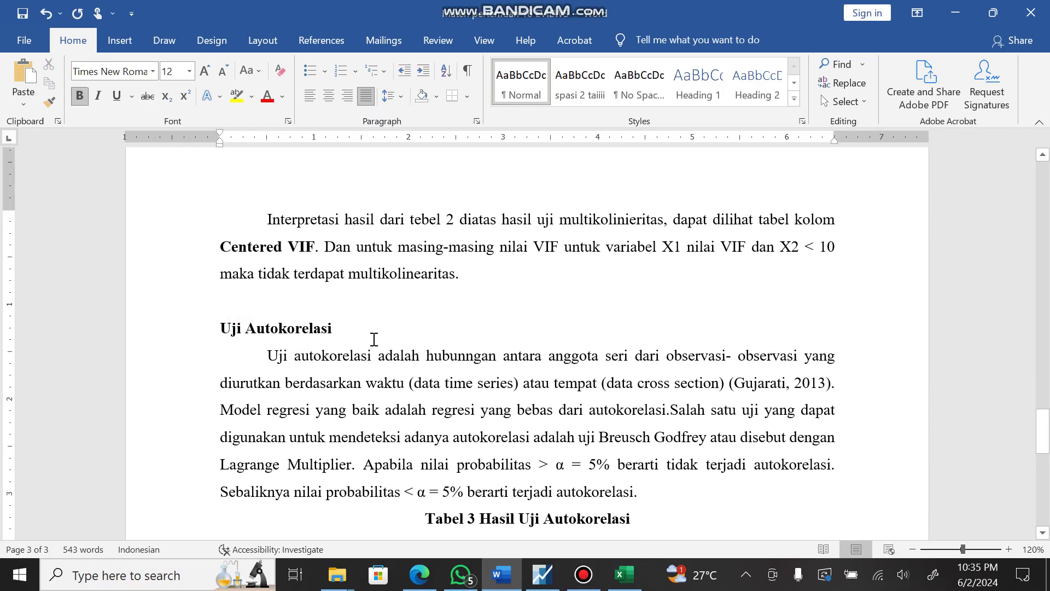
pyautogui.scroll(-1, 448, 341)
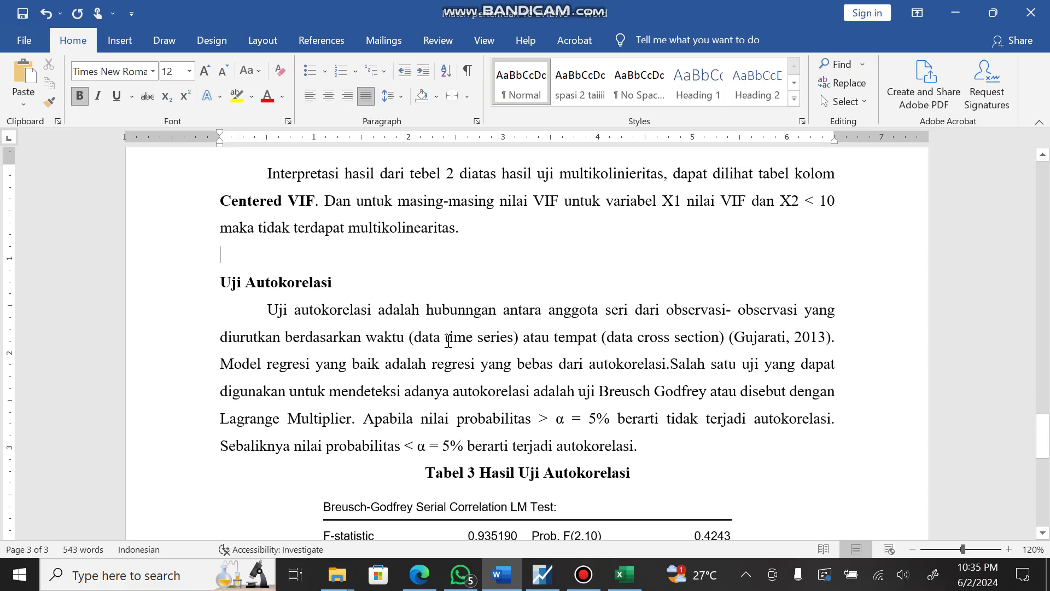
pyautogui.scroll(-2, 448, 341)
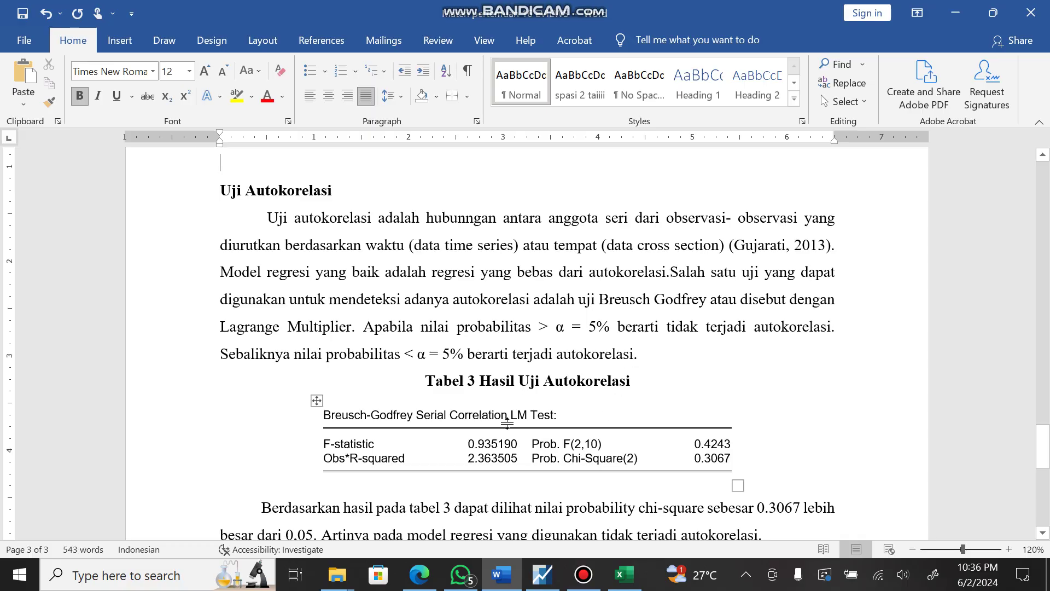
pyautogui.click(542, 574)
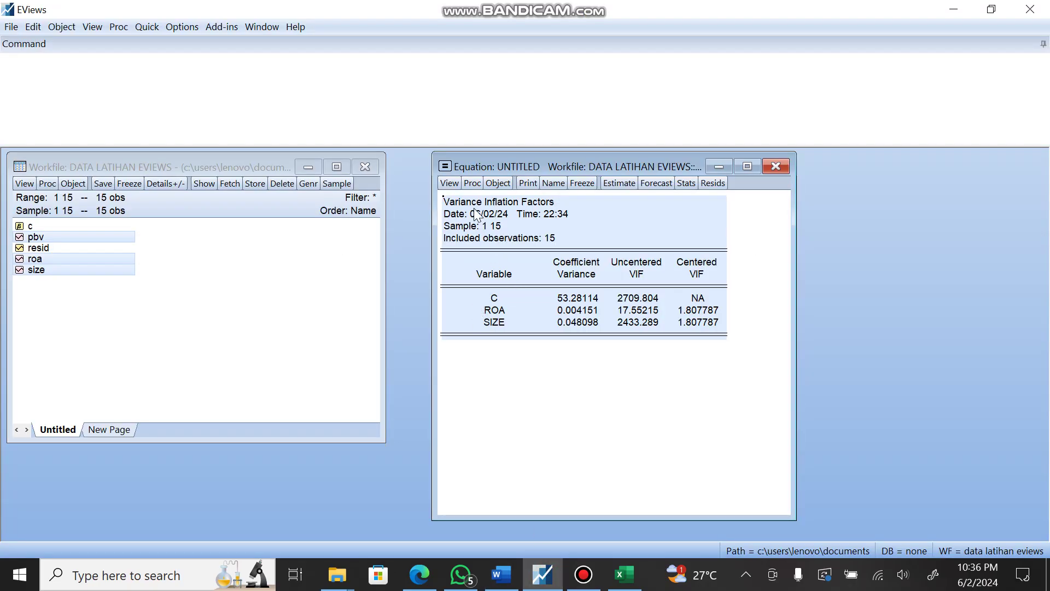
pyautogui.click(453, 188)
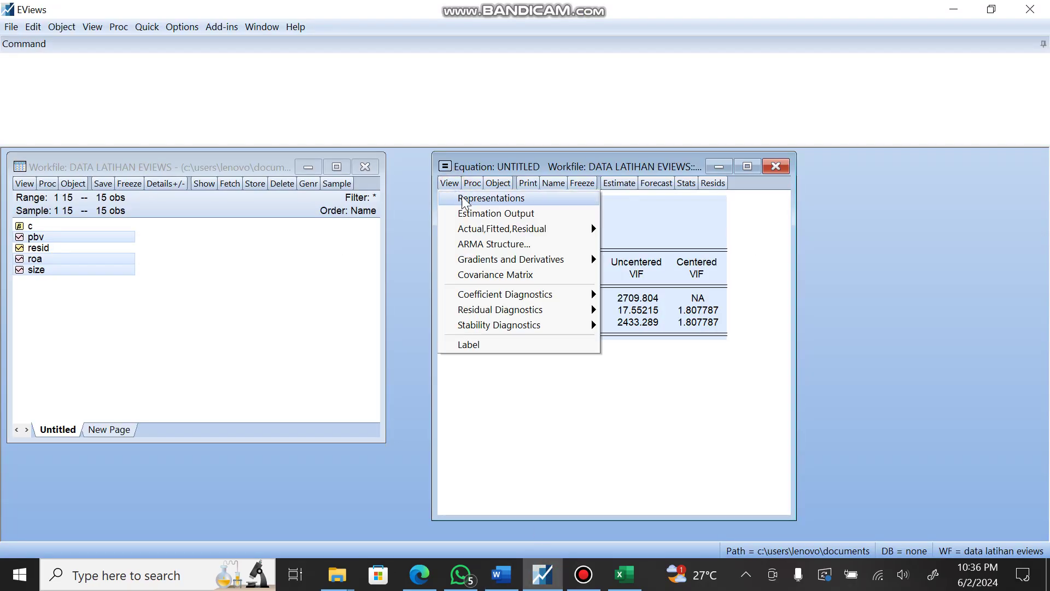
pyautogui.moveTo(509, 314)
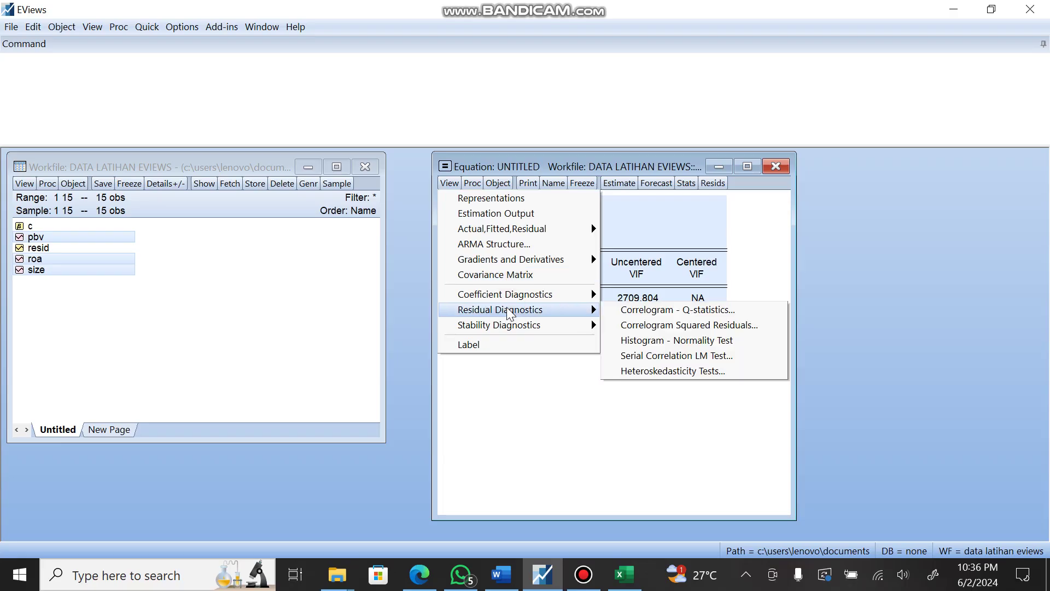
pyautogui.click(695, 360)
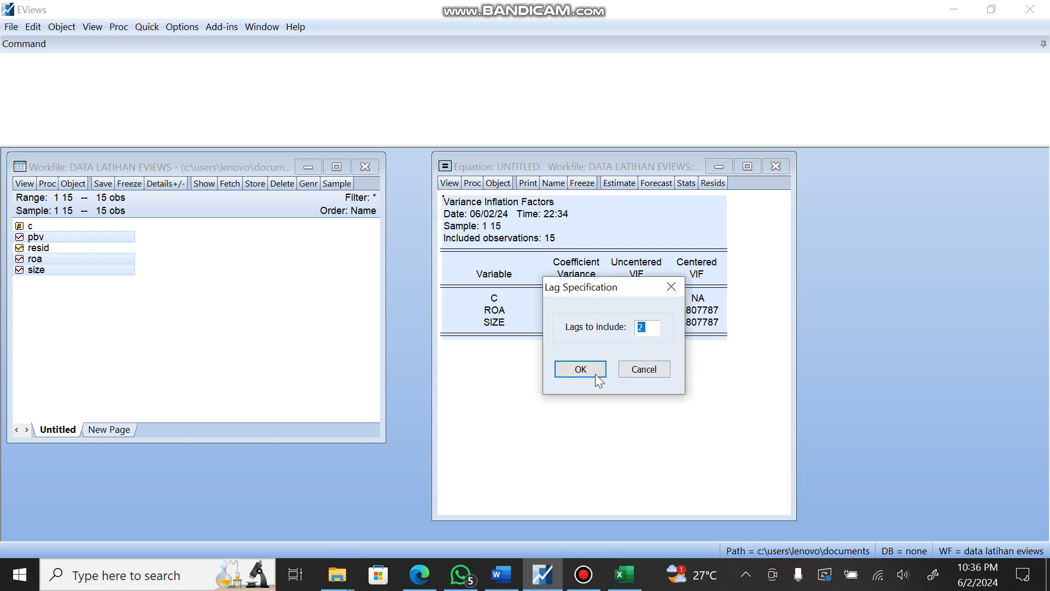
pyautogui.click(581, 372)
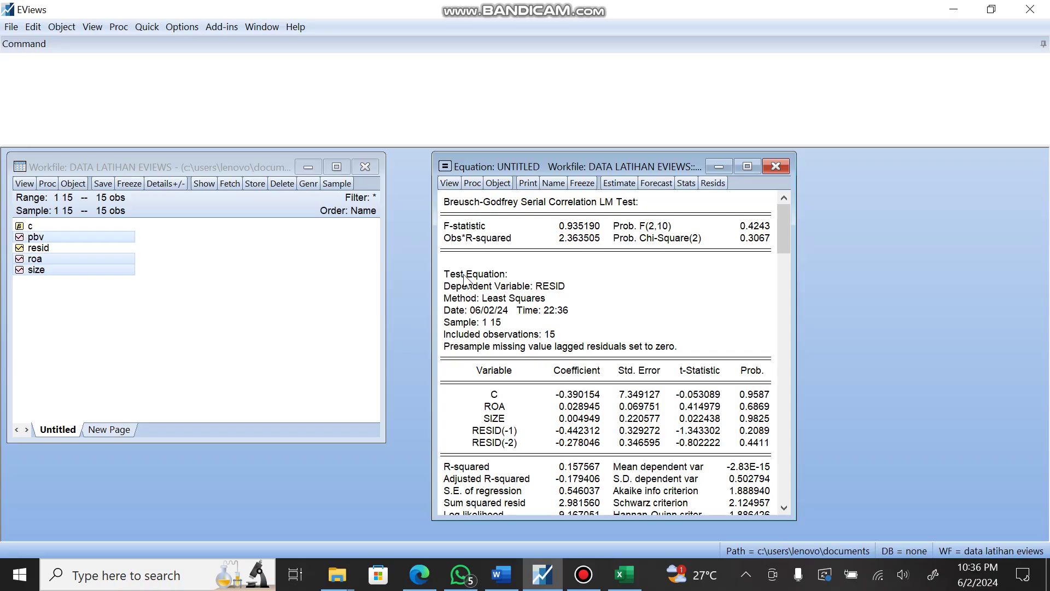
# - Copy the Breusch-Godfrey summary block, from its title through the Obs*R-squared row, with numbers as displayed
pyautogui.moveTo(445, 205); pyautogui.dragTo(752, 253)
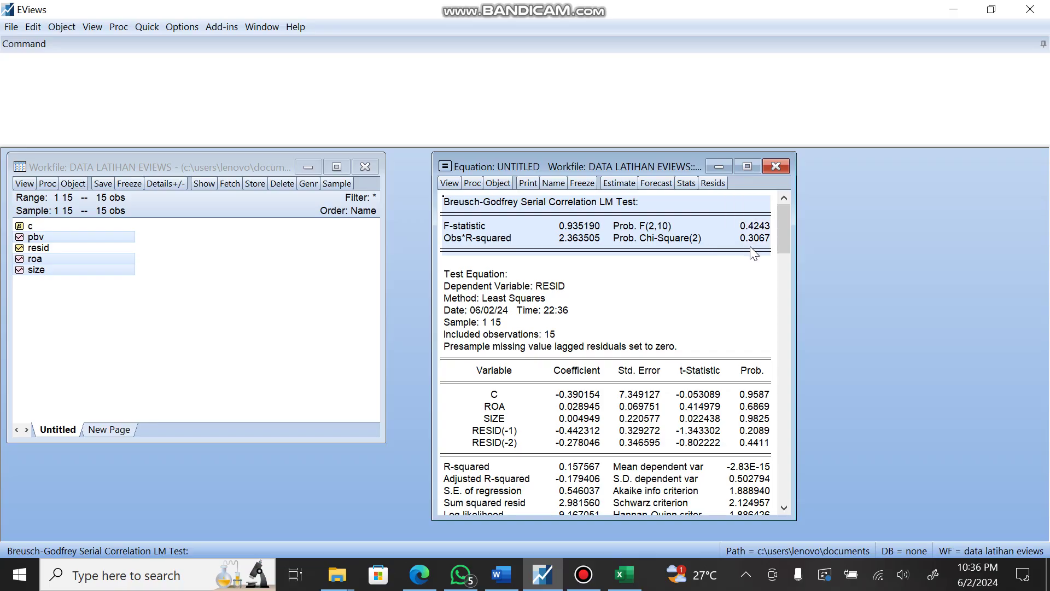
pyautogui.rightClick(575, 209)
pyautogui.click(608, 218)
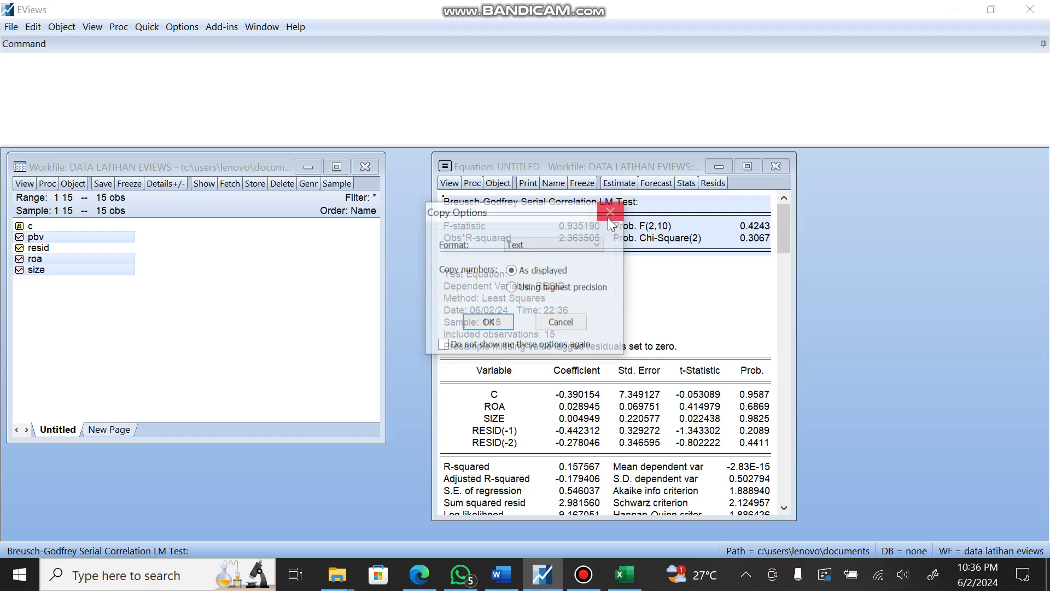
pyautogui.click(482, 323)
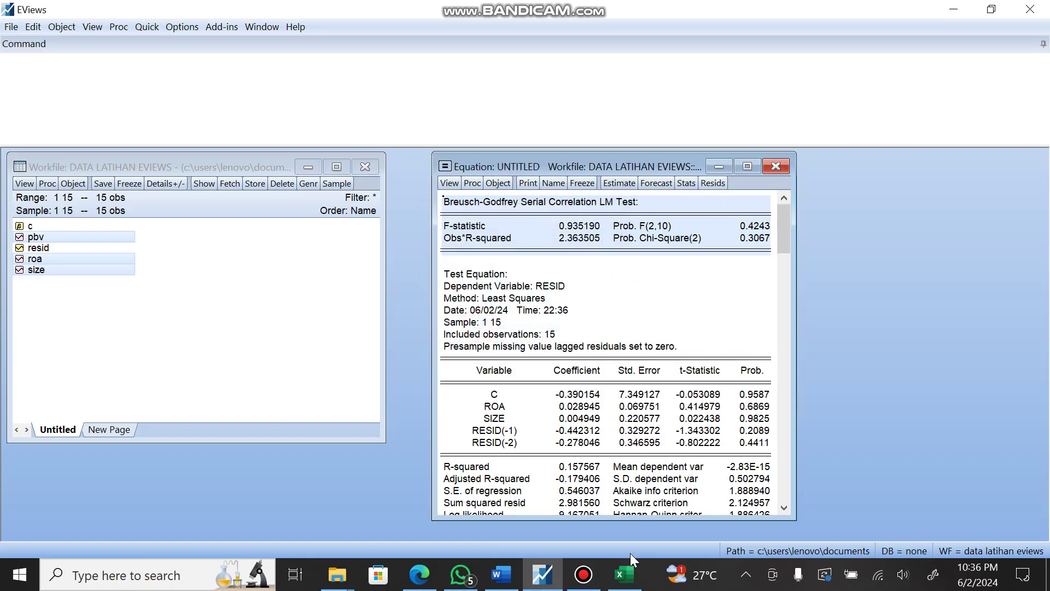
# - Switch to Word, replace the table under the Tabel 3 caption with the copied Breusch-Godfrey results and centre it
pyautogui.click(501, 574)
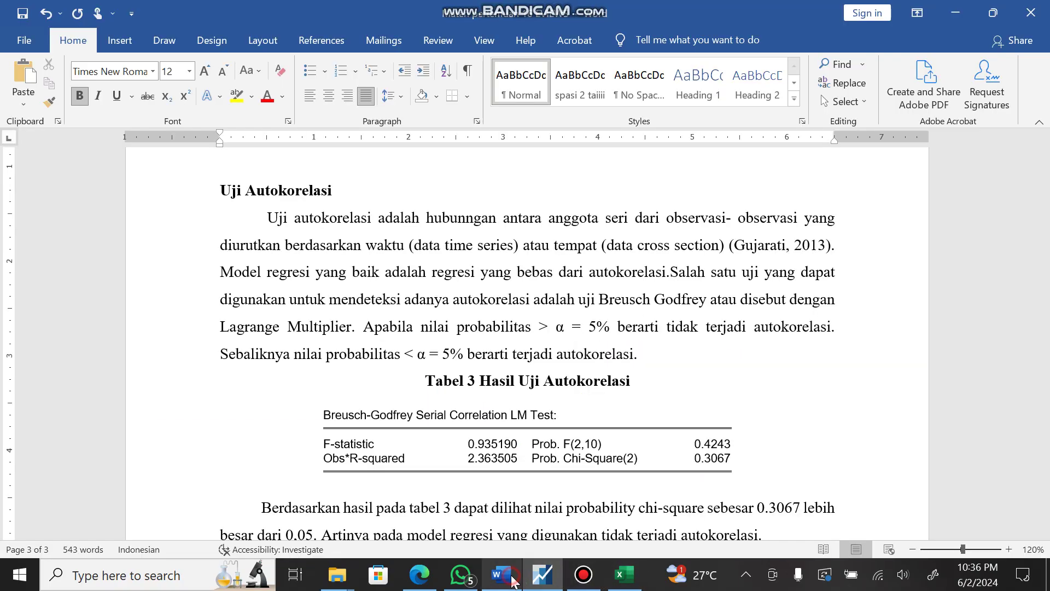
pyautogui.click(317, 400)
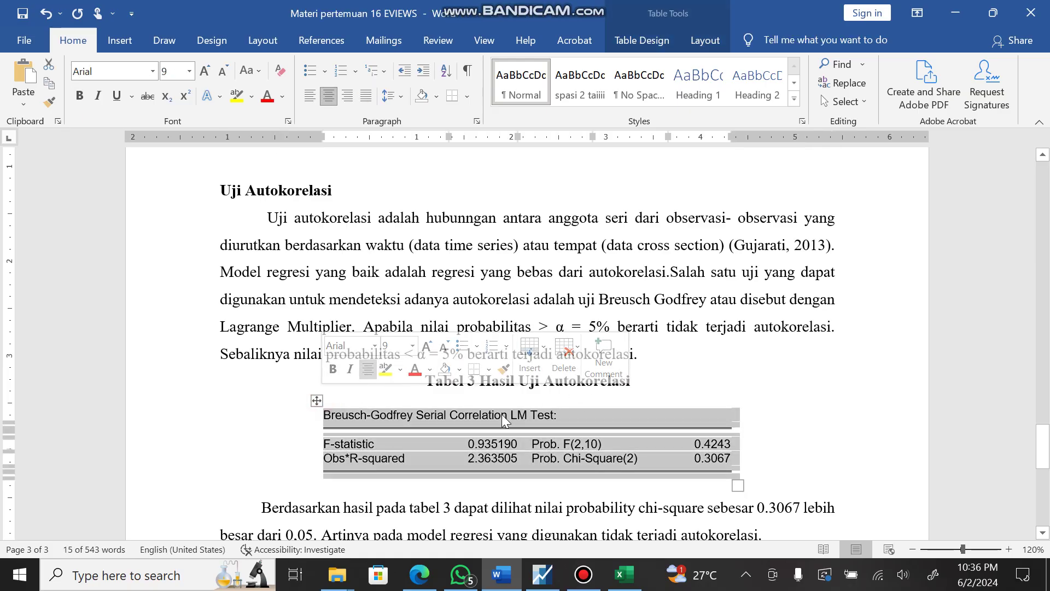
pyautogui.press('BackSpace')
pyautogui.hotkey('ctrl', 'v')
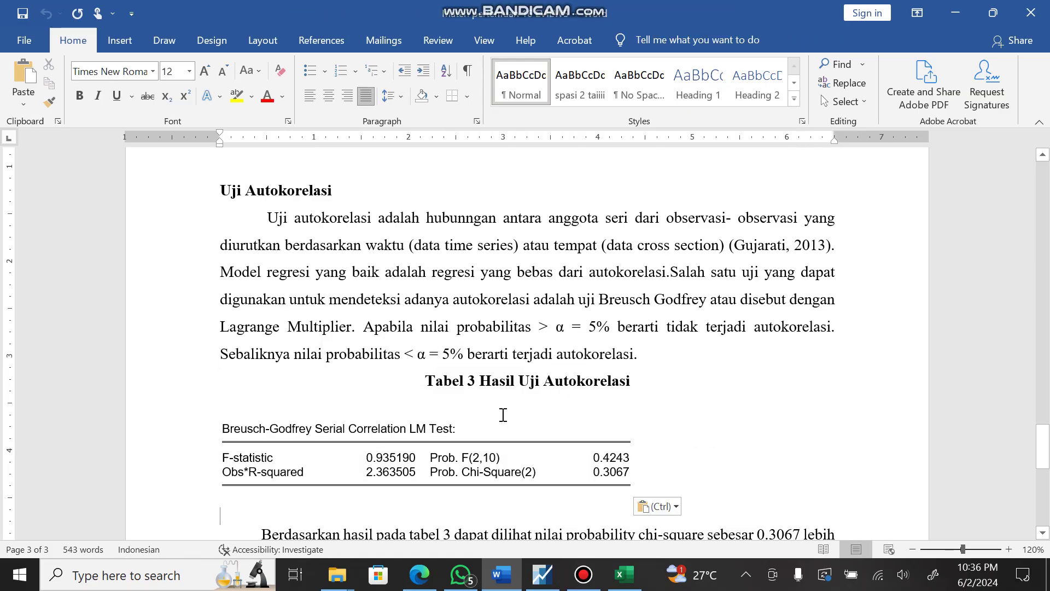
pyautogui.click(217, 412)
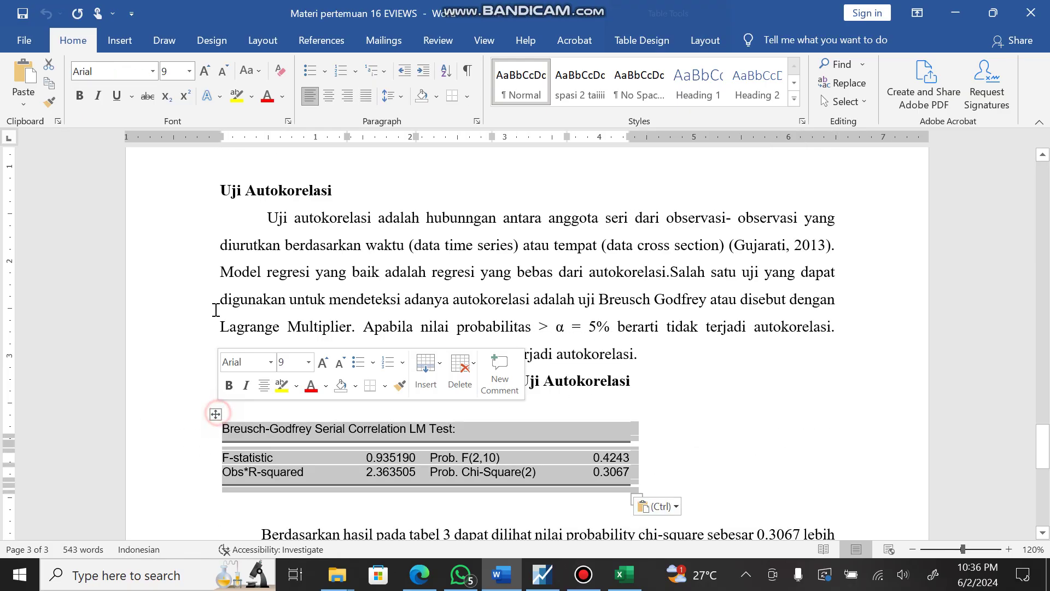
pyautogui.click(330, 97)
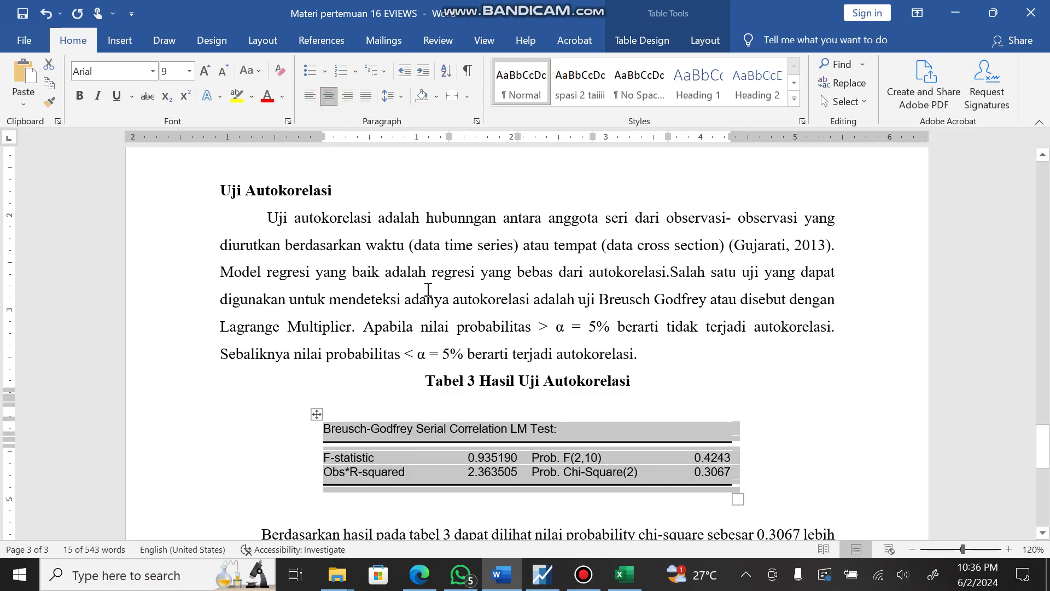
# - Highlight the Prob. Chi-Square(2) label and its value in Tabel 3 in yellow, checking them against the interpretation paragraph
pyautogui.scroll(-3, 428, 289)
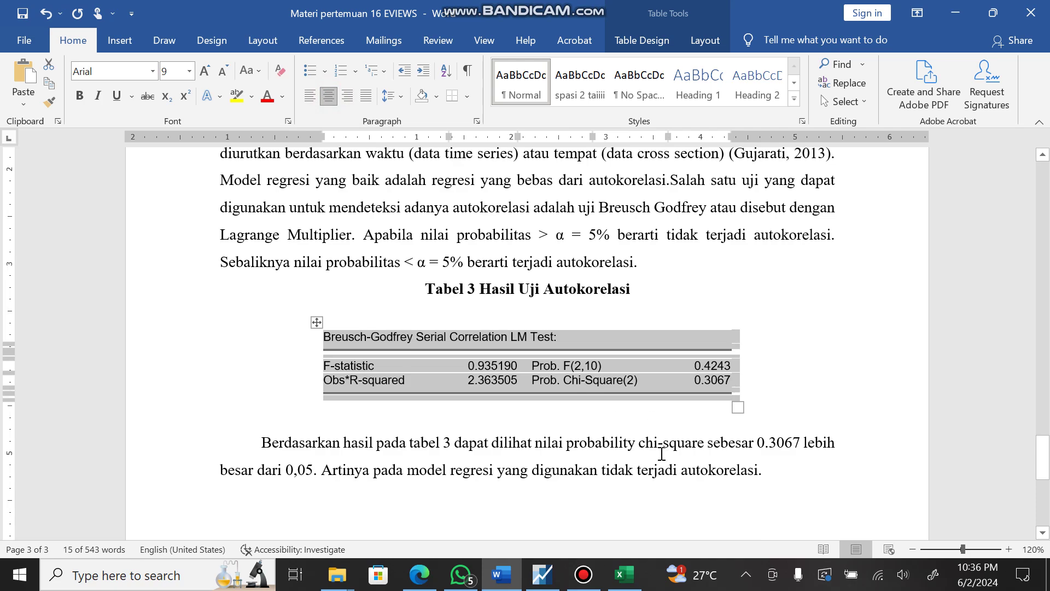
pyautogui.click(645, 444)
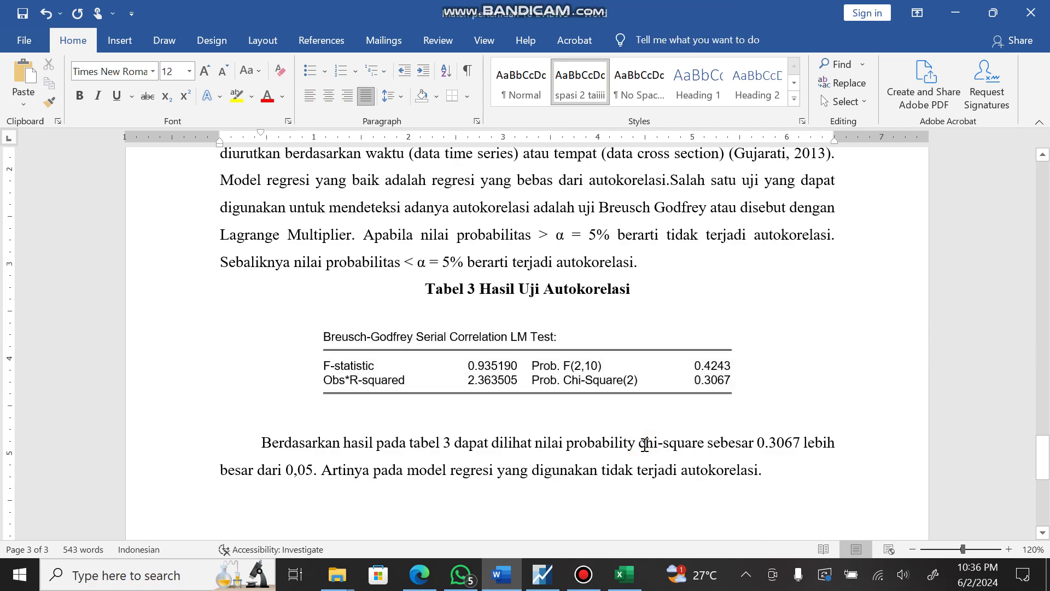
pyautogui.moveTo(548, 382); pyautogui.dragTo(727, 381)
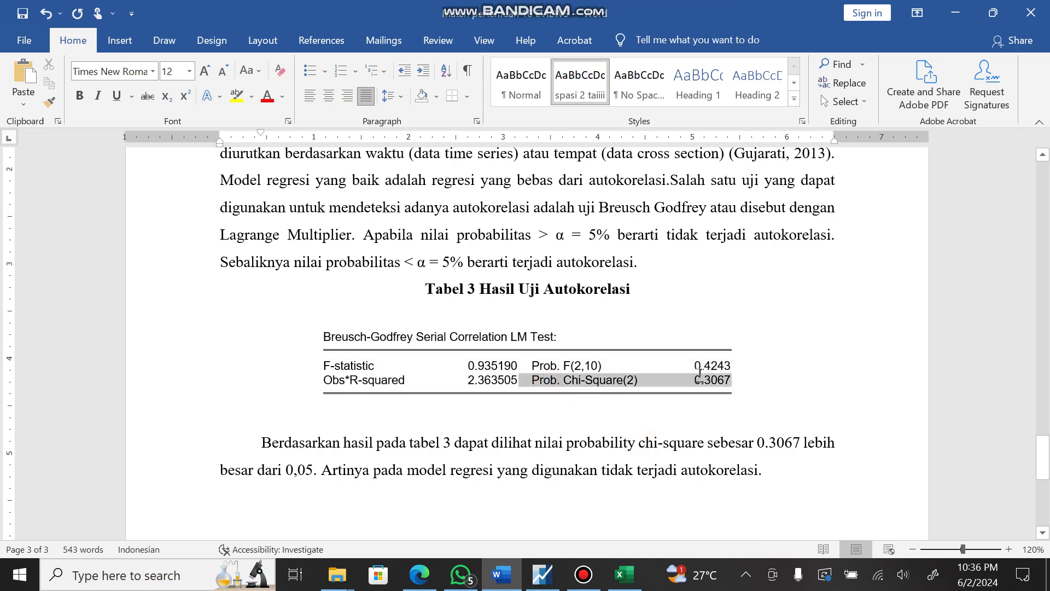
pyautogui.click(236, 96)
pyautogui.click(723, 385)
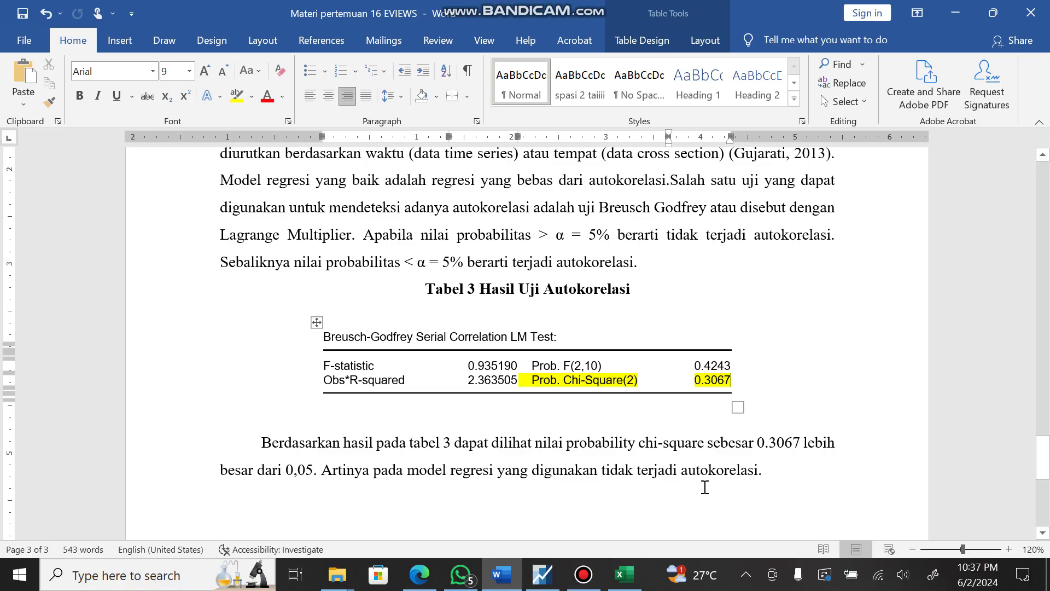
pyautogui.click(767, 475)
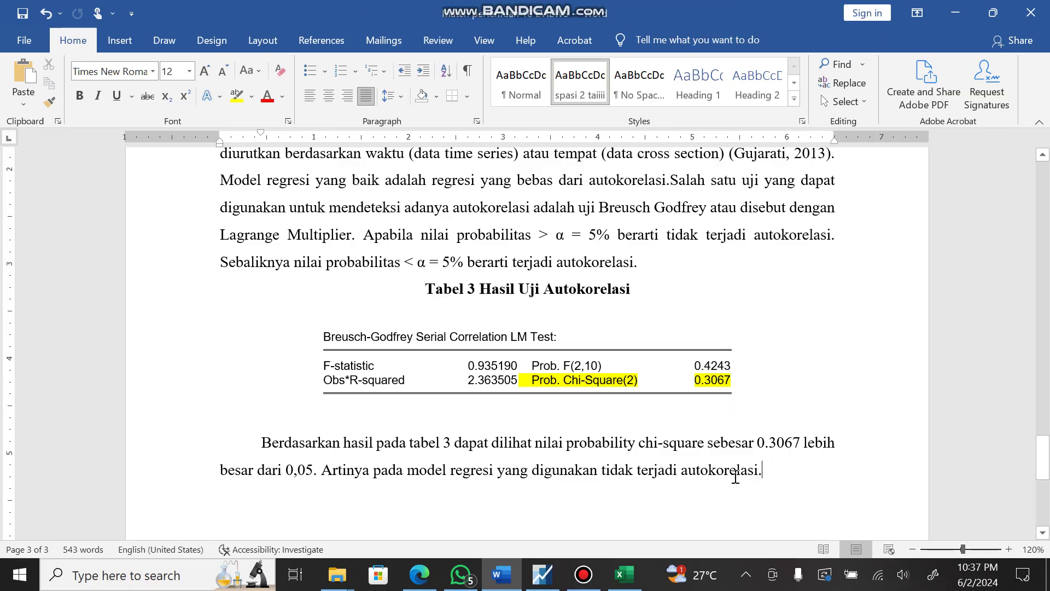